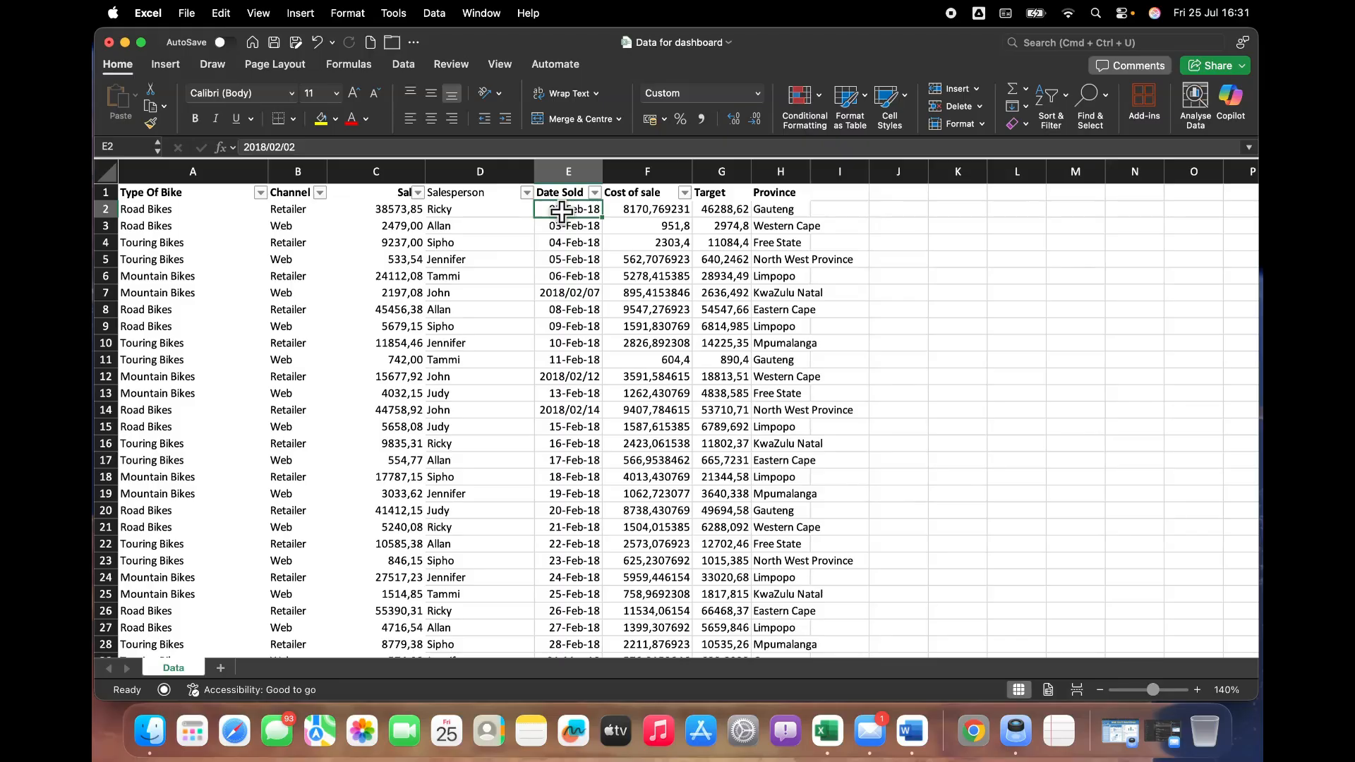
Format all values in the Date Sold column, from E2 down to E1500, as Short Date.
key(super+shift+Down)
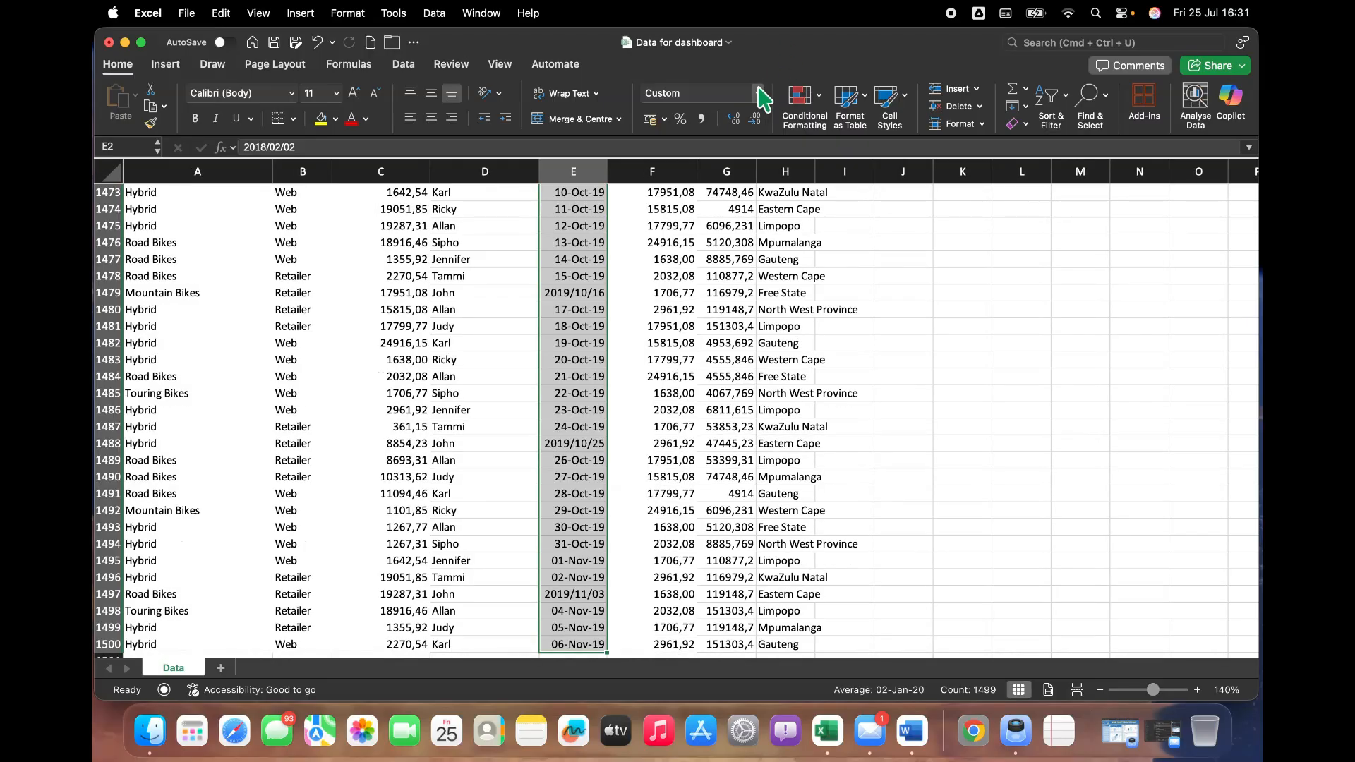
click(758, 93)
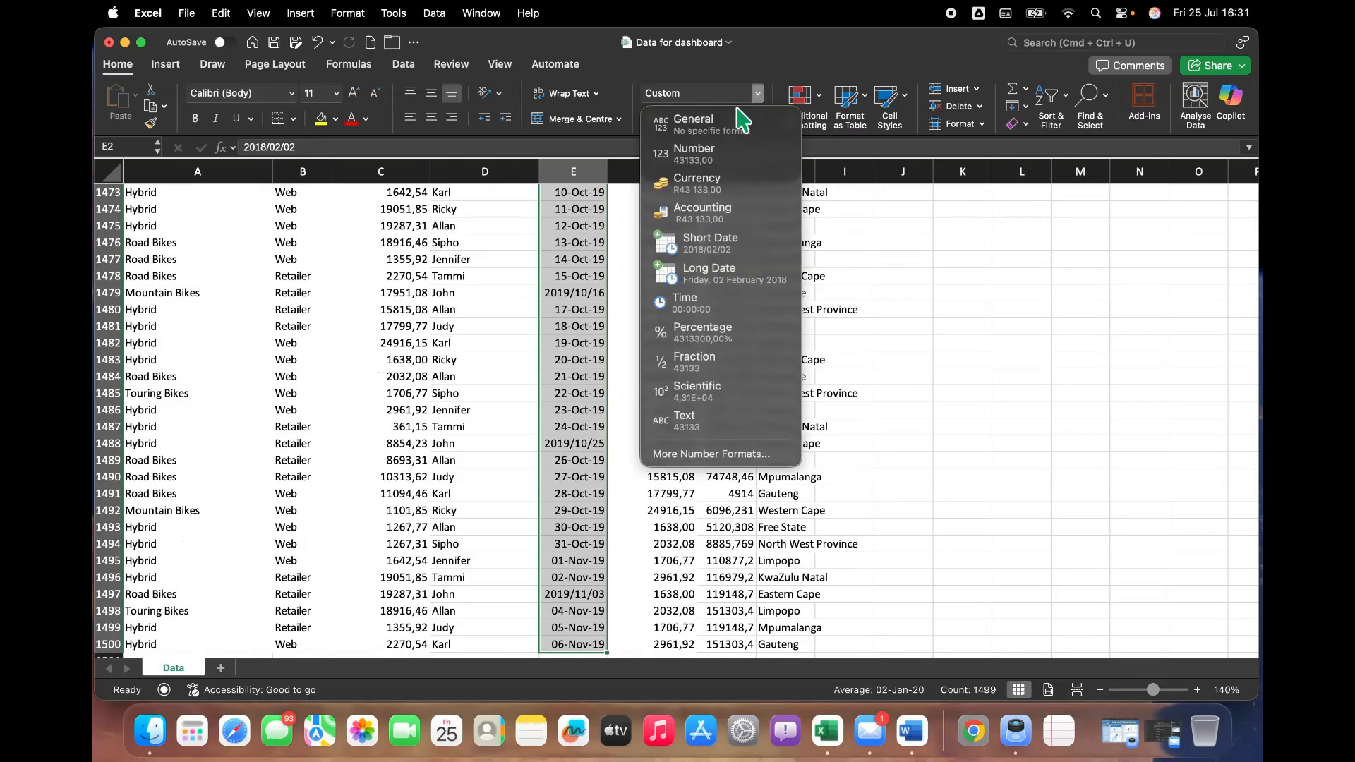
click(696, 247)
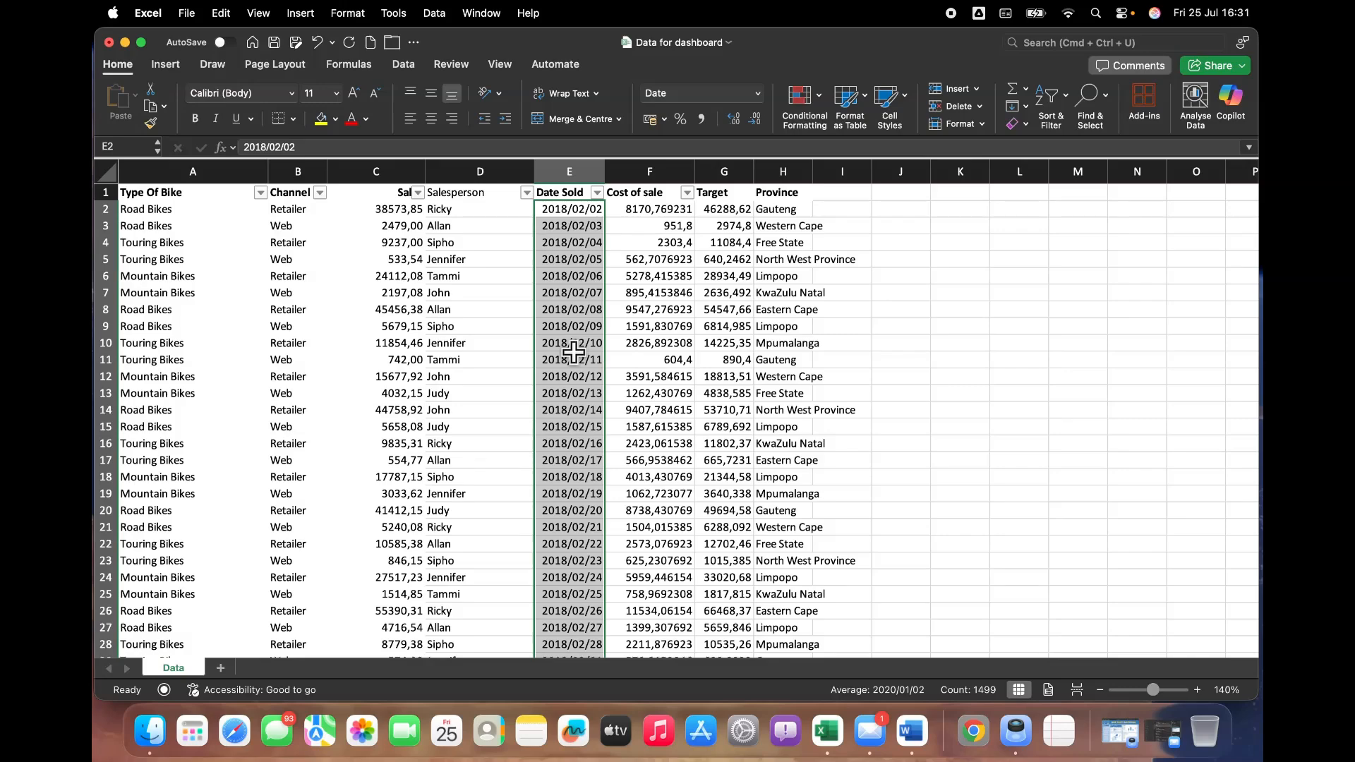
Reduce all Cost of sale values, from F2 down, to two decimal places.
click(674, 210)
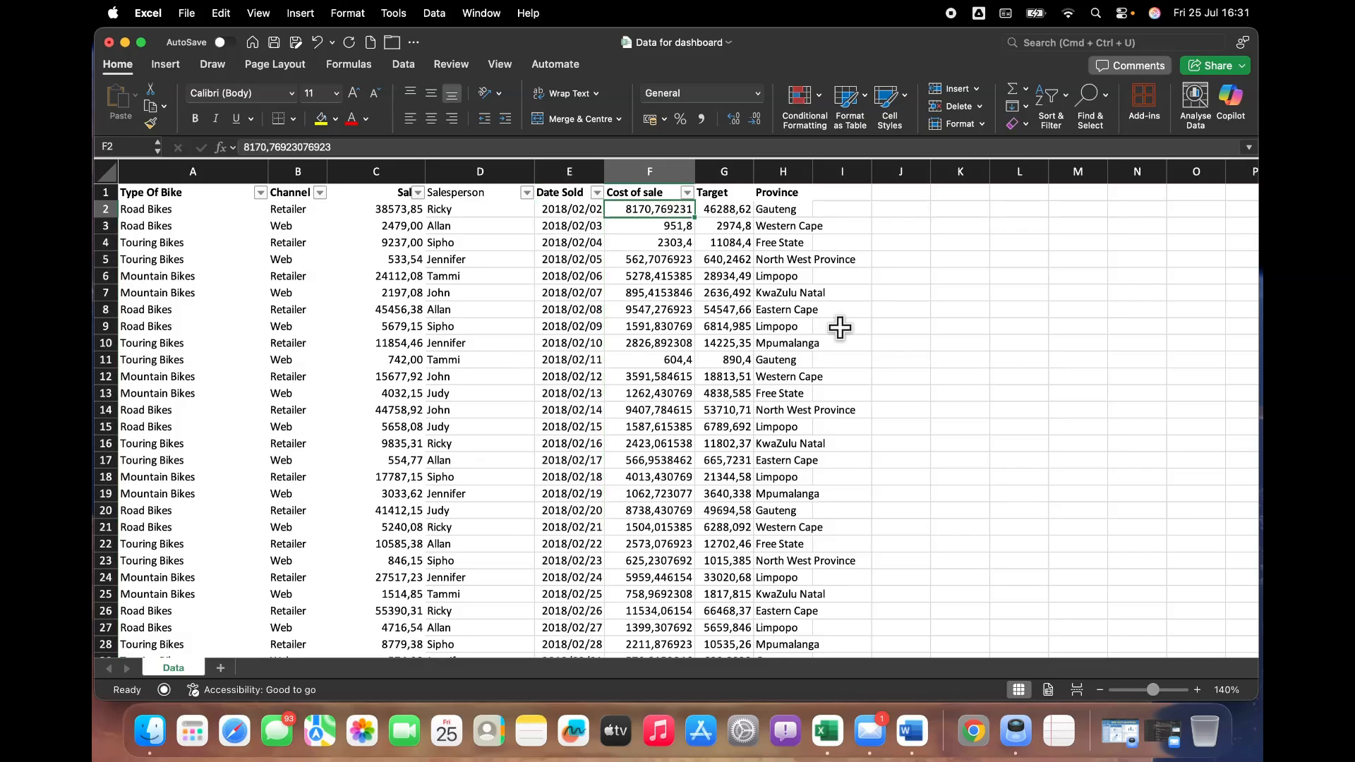
key(super+shift+Down)
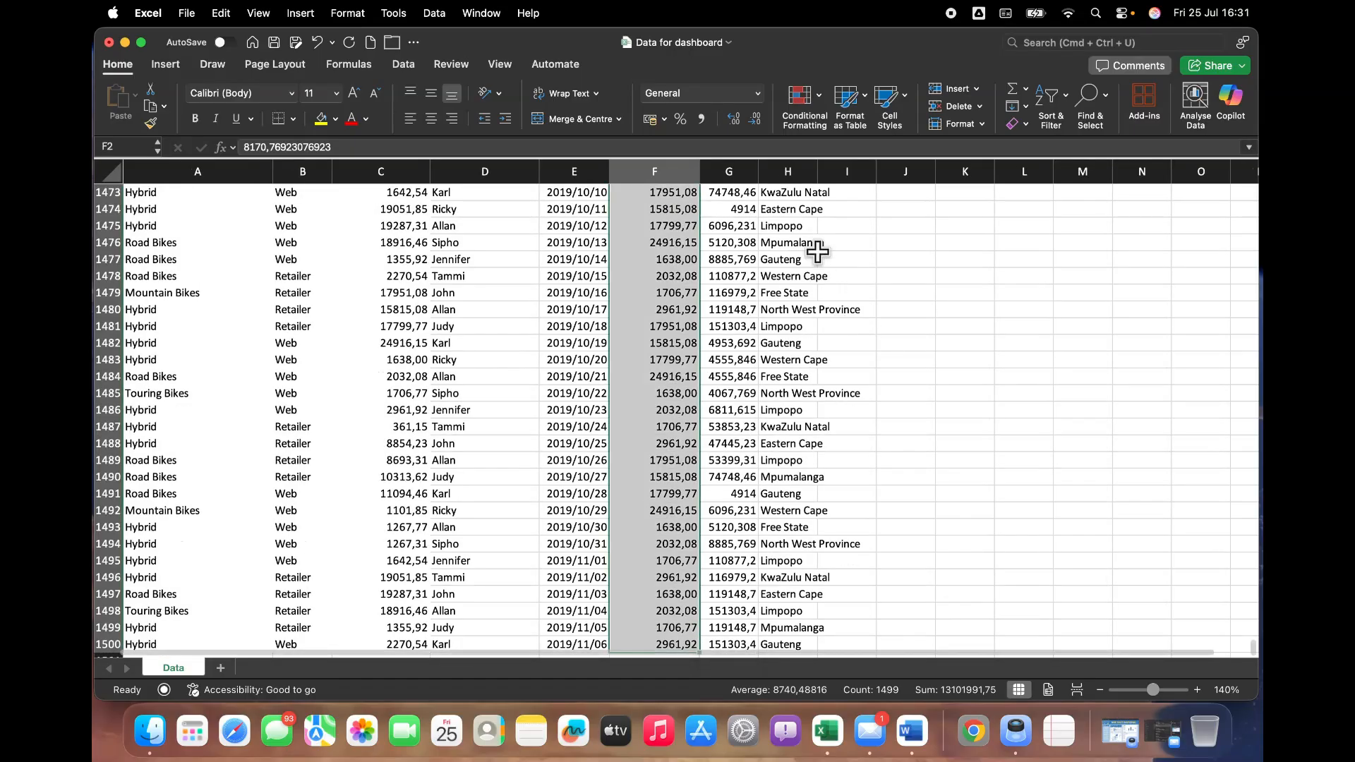
click(755, 118)
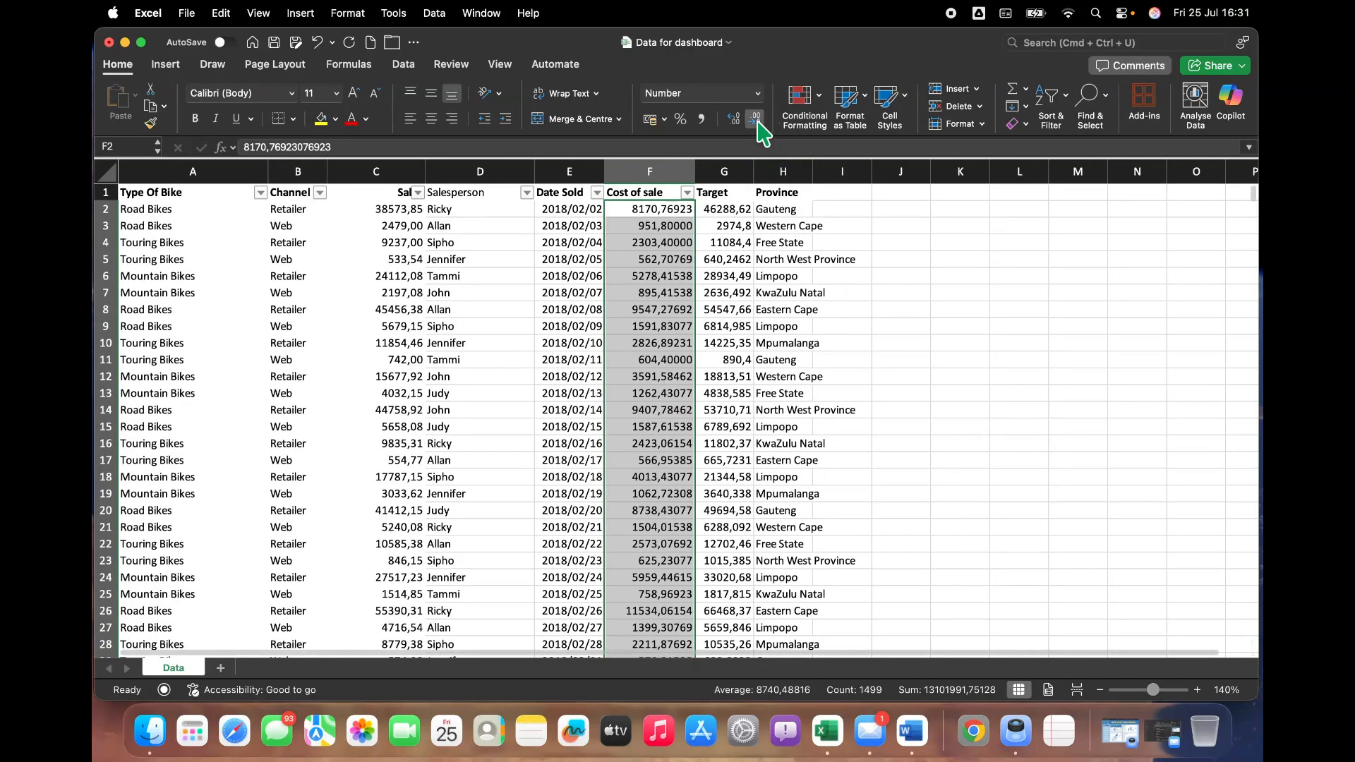
click(755, 118)
click(755, 119)
click(755, 119)
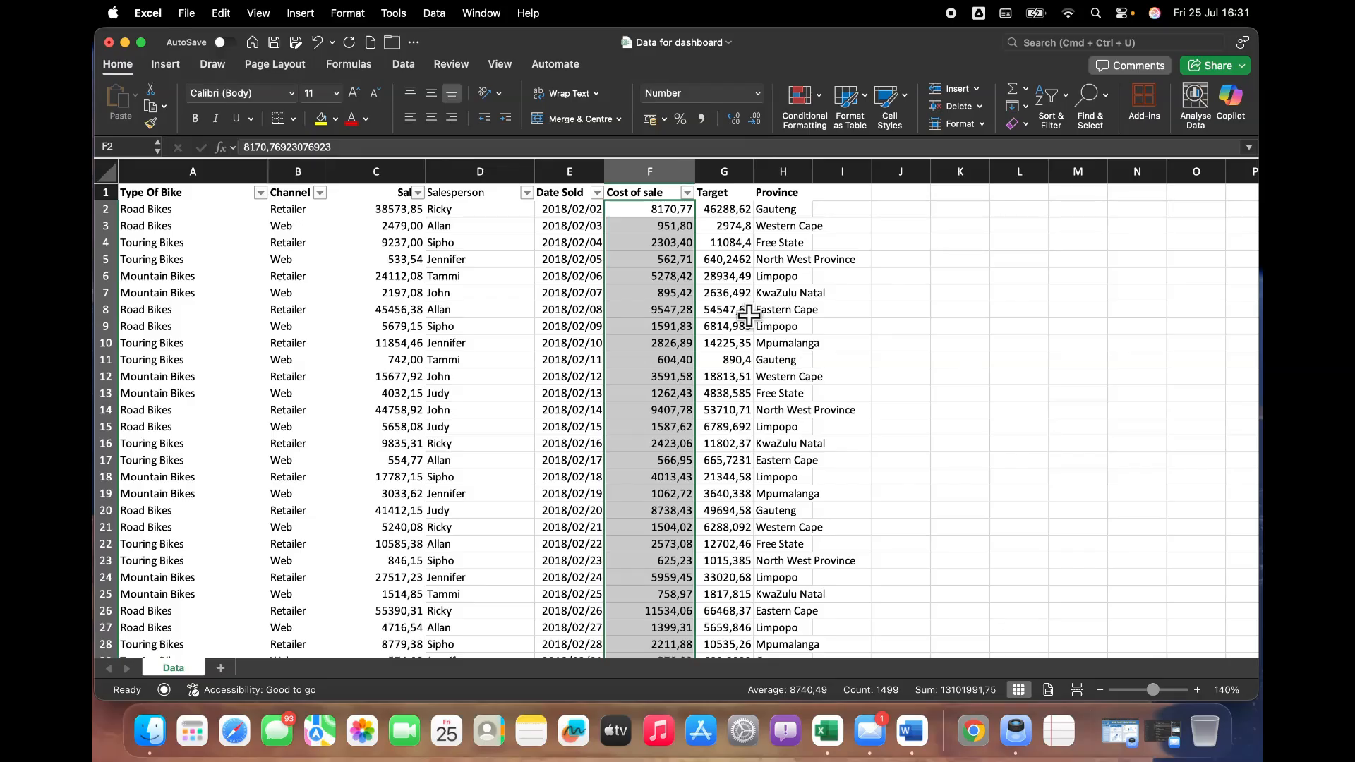
Set all Target values, from G2 down, to show two decimal places.
click(731, 206)
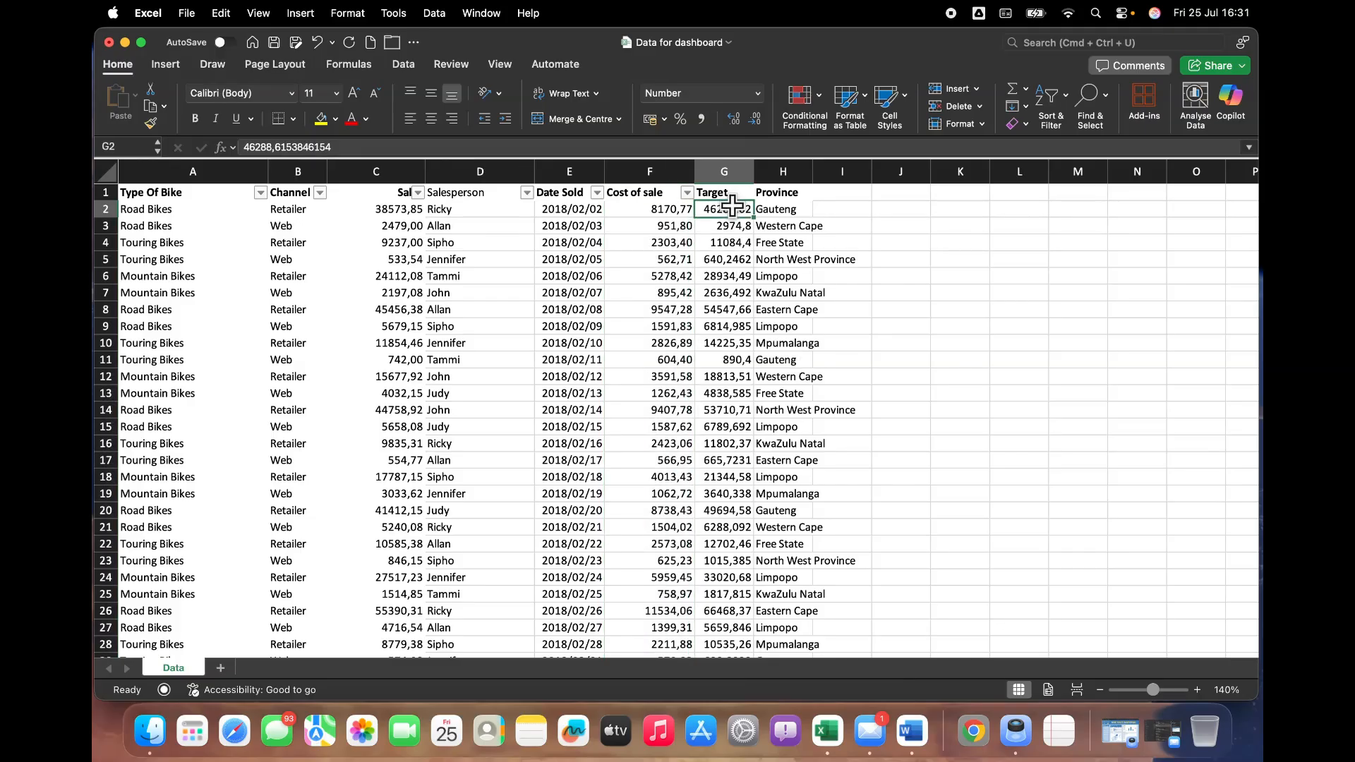
key(super+shift+Down)
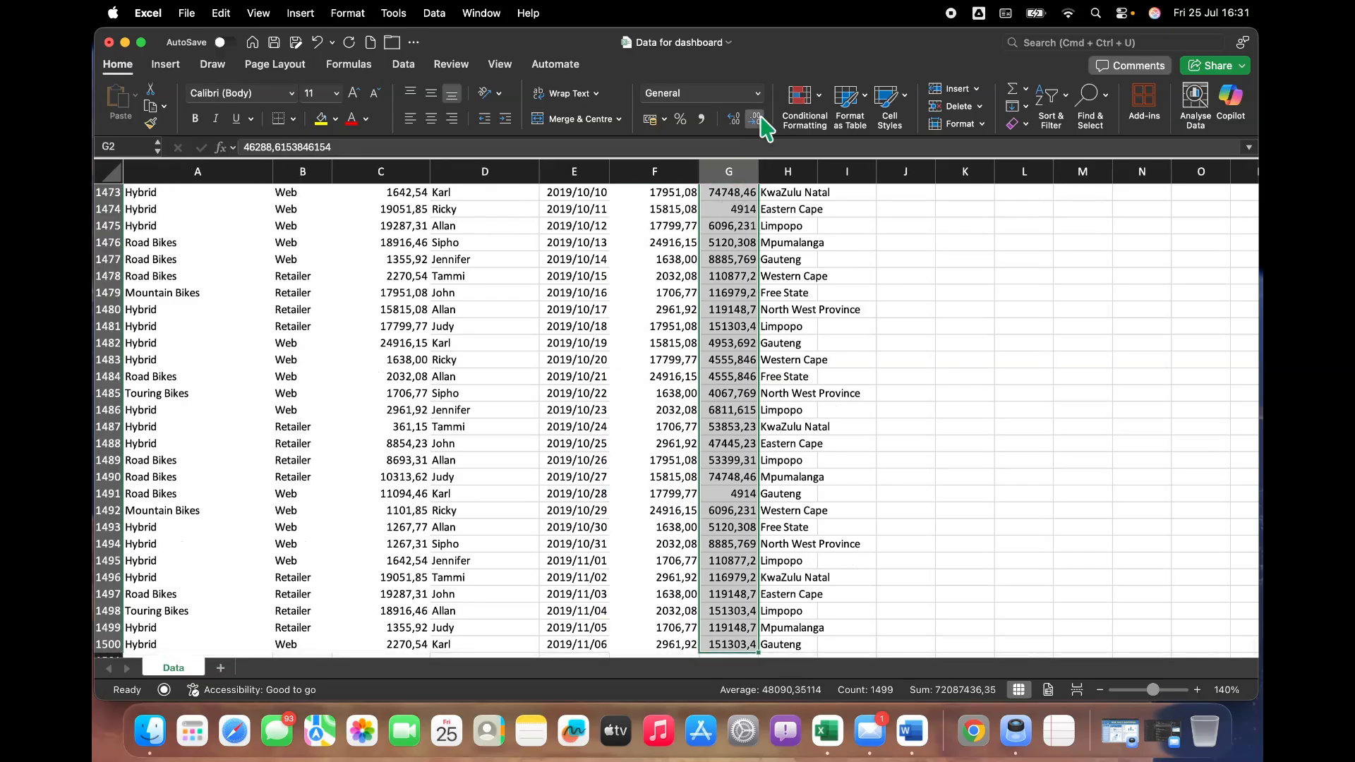
click(756, 118)
click(755, 118)
click(732, 119)
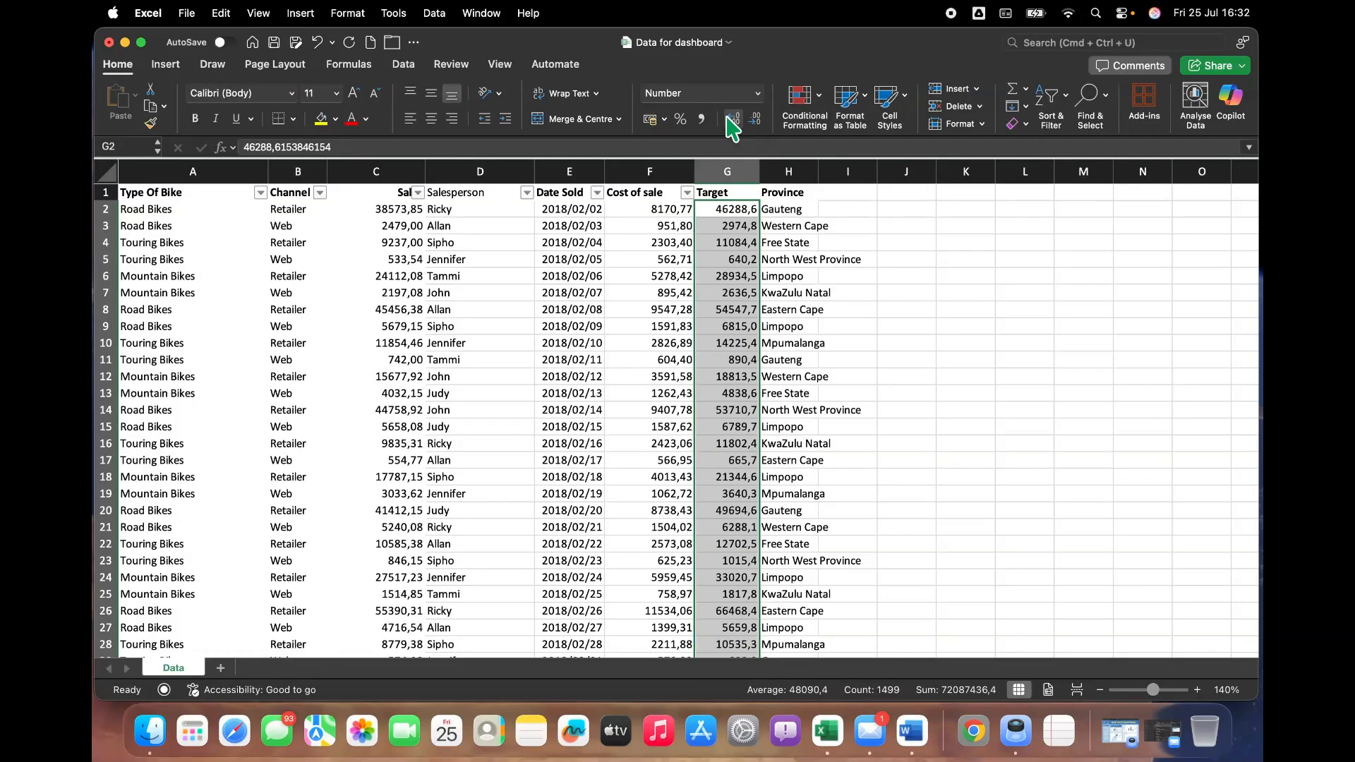
click(732, 119)
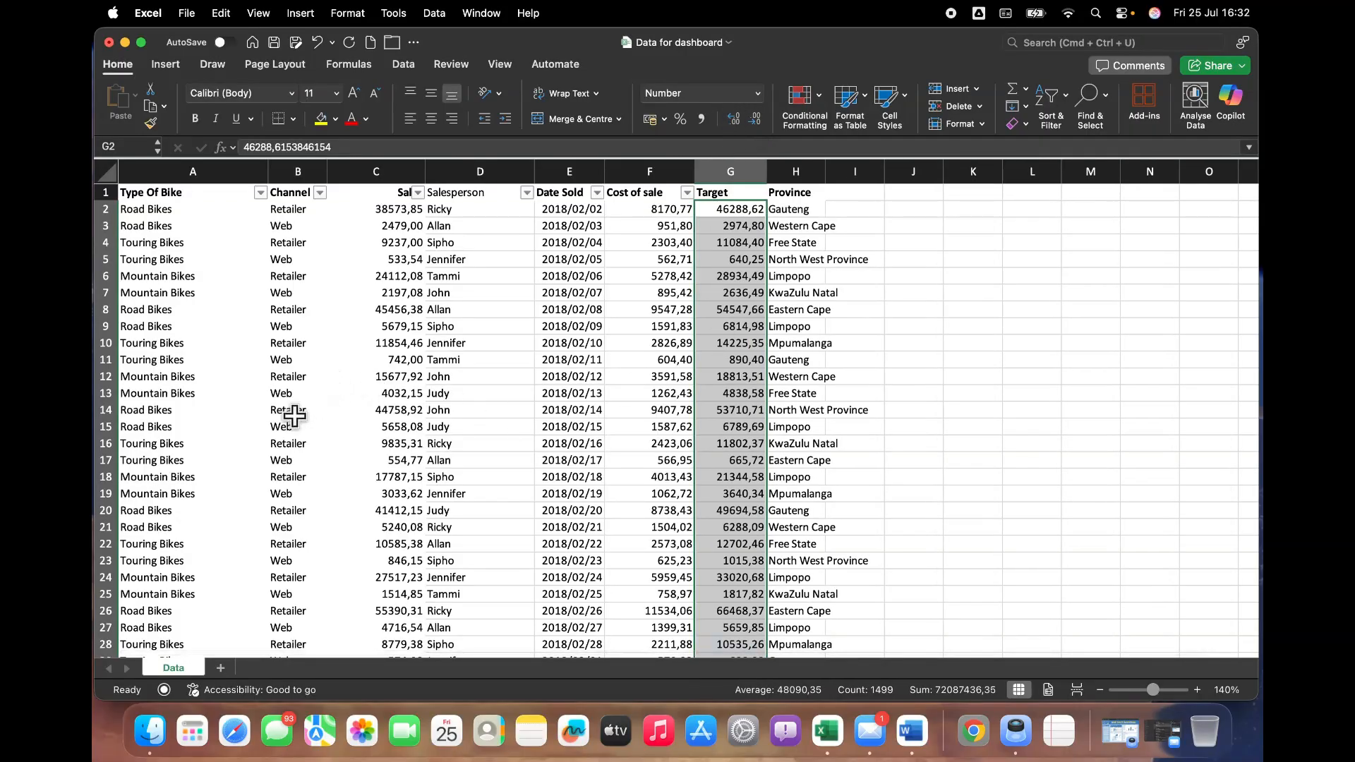
Widen the Province column to fit its contents.
click(473, 350)
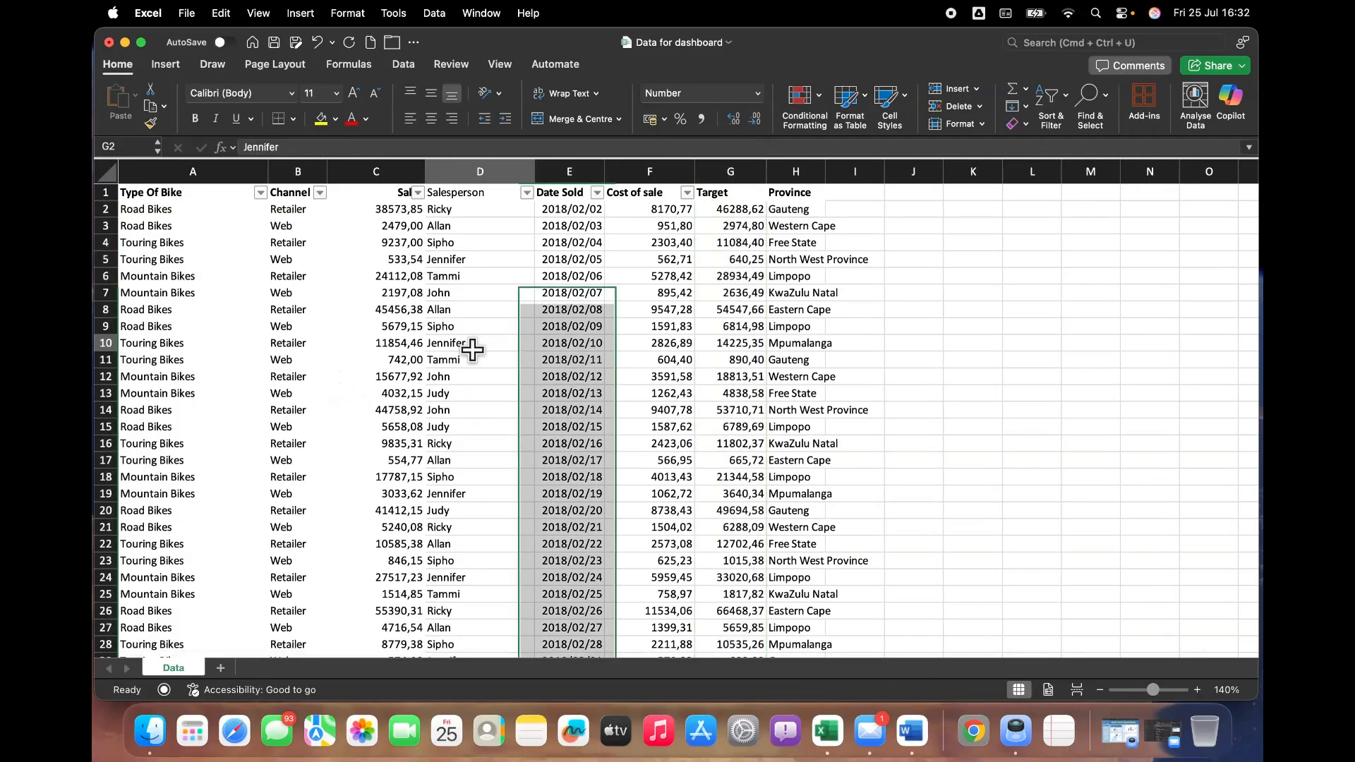
click(215, 256)
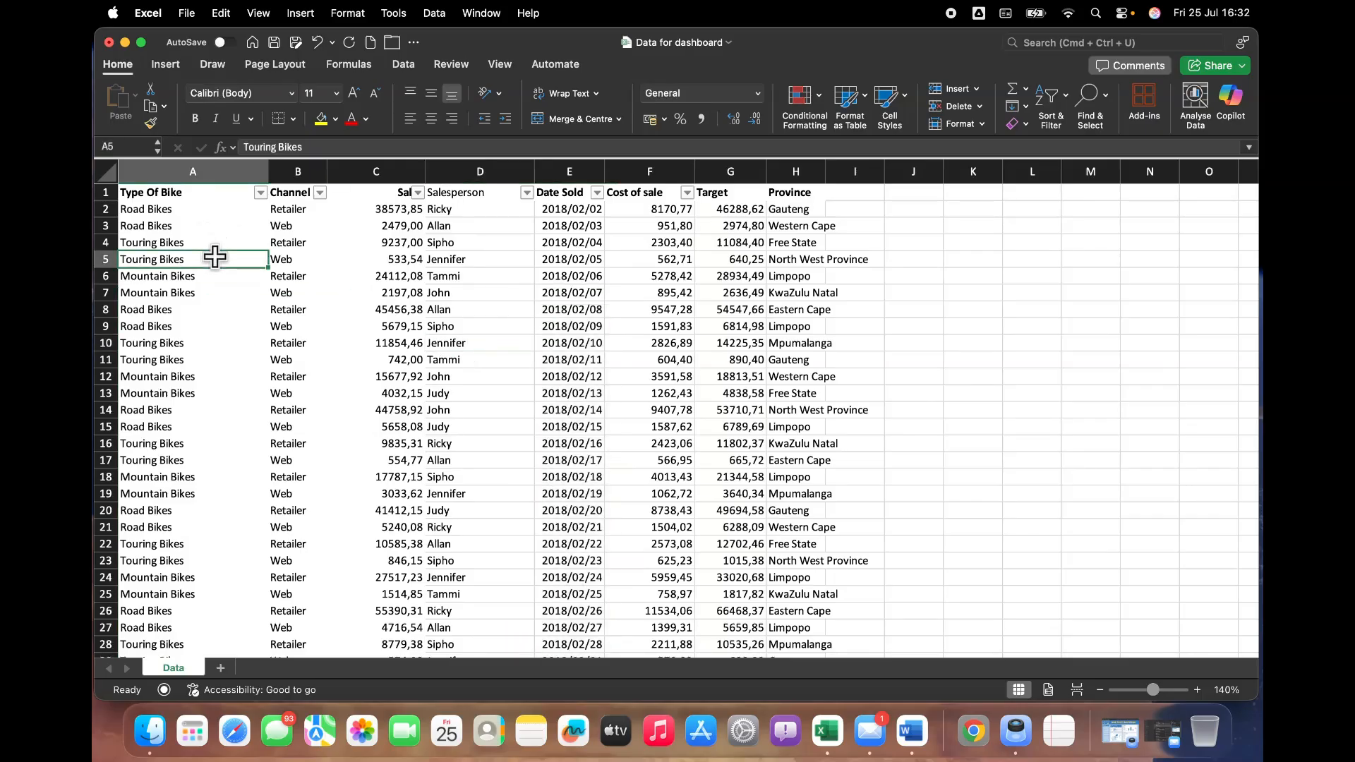
double_click(825, 168)
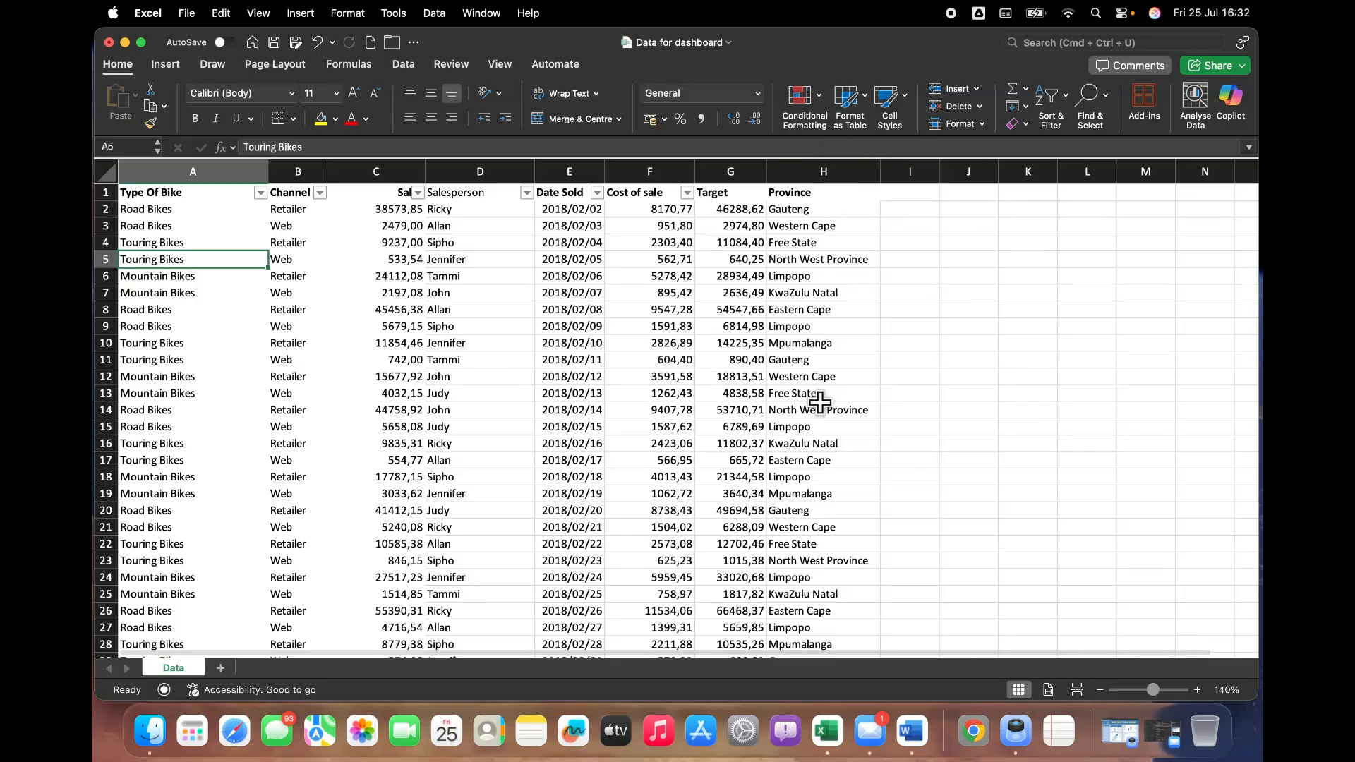
Format the data range A1:H1500 as a table with headers, using the orange style from the Dark group.
click(866, 104)
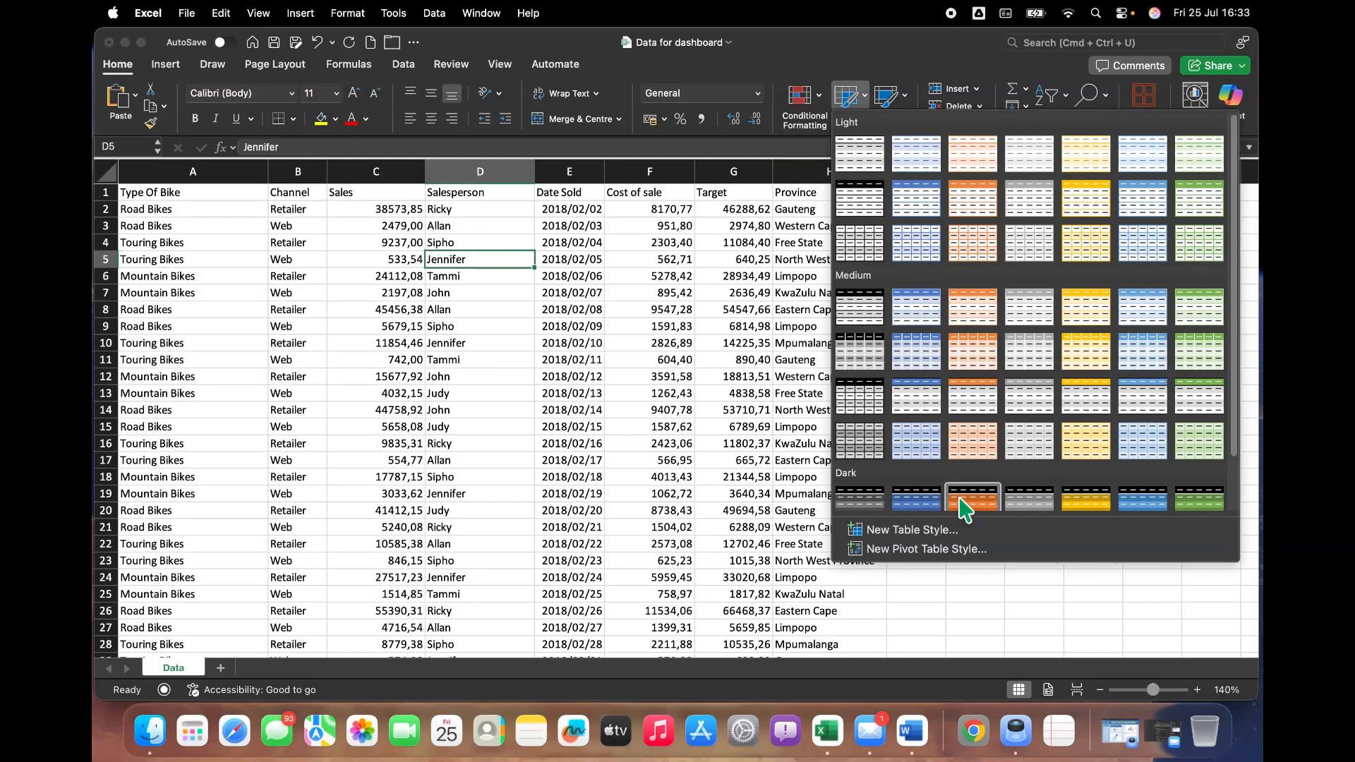
click(962, 505)
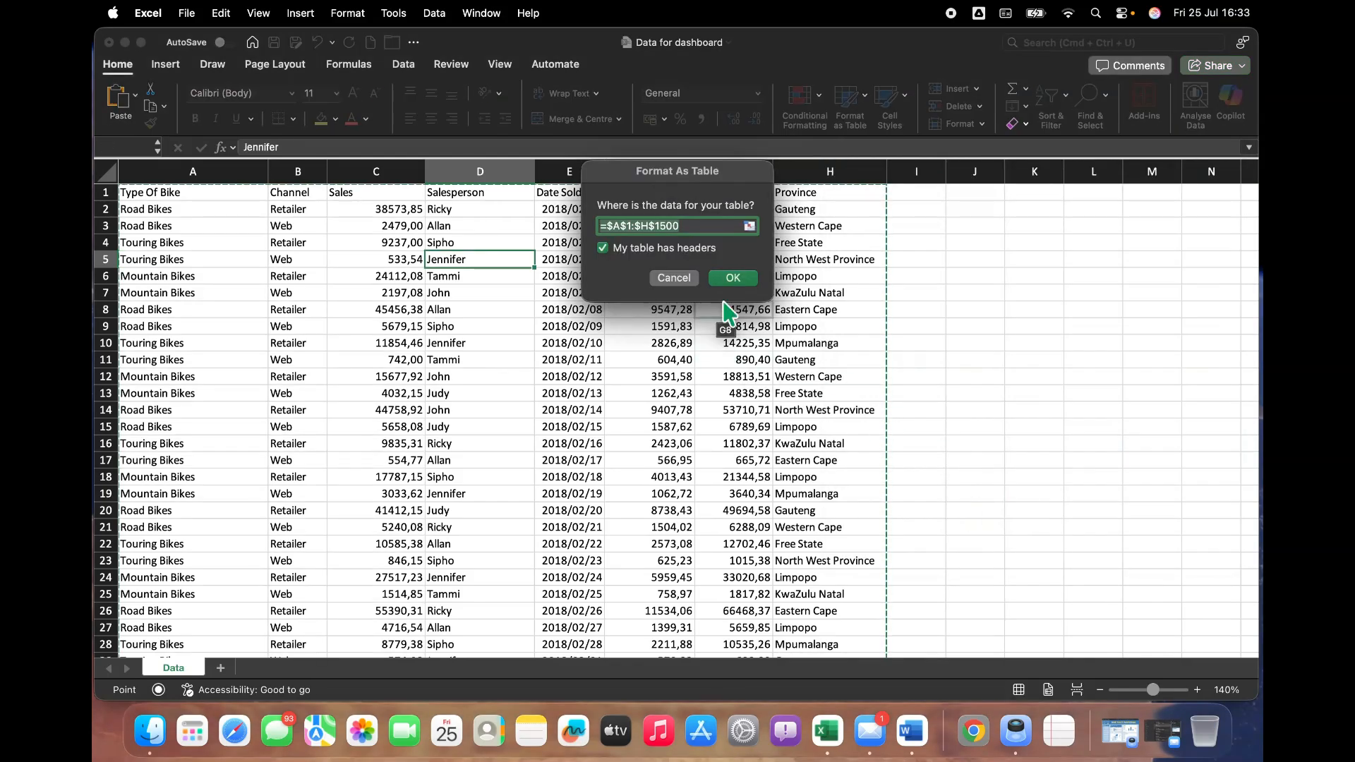
click(738, 278)
click(563, 332)
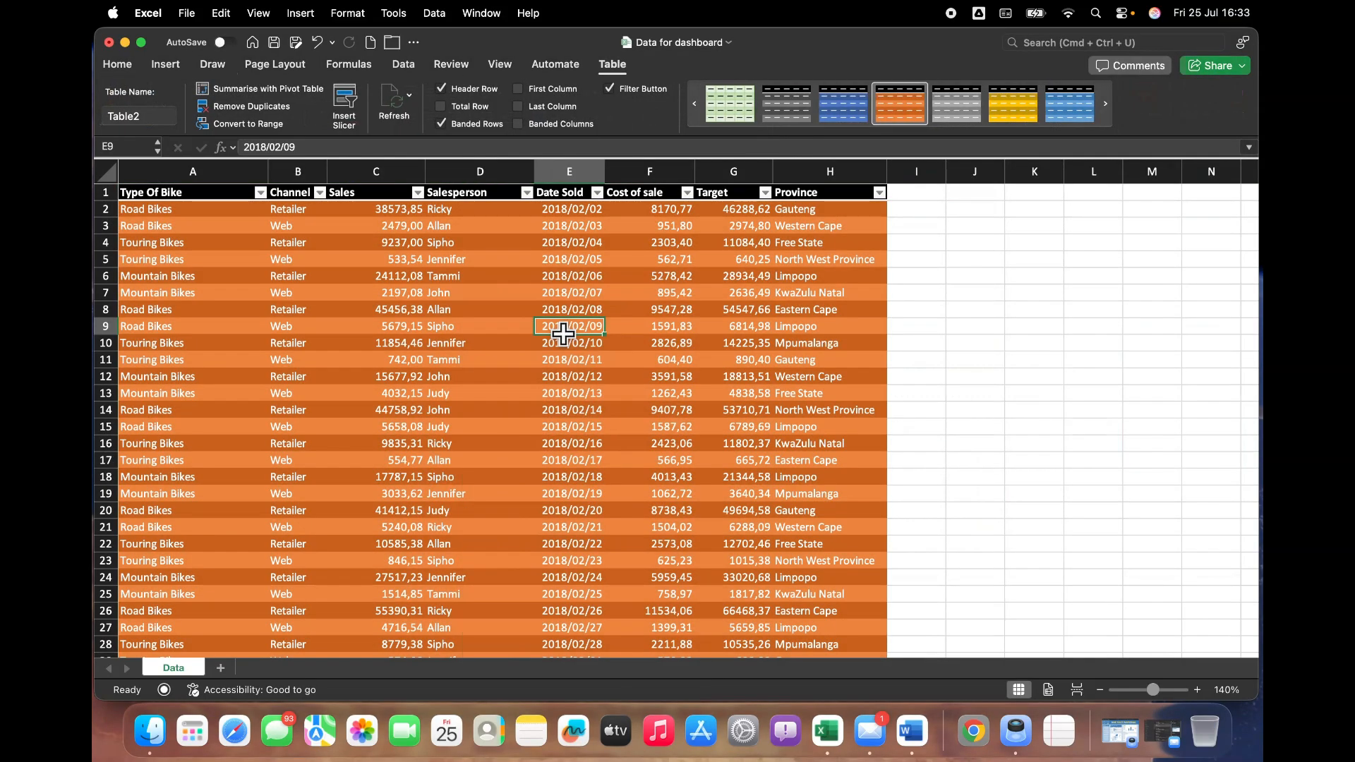
scroll(563, 333, down, 5)
scroll(563, 332, up, 5)
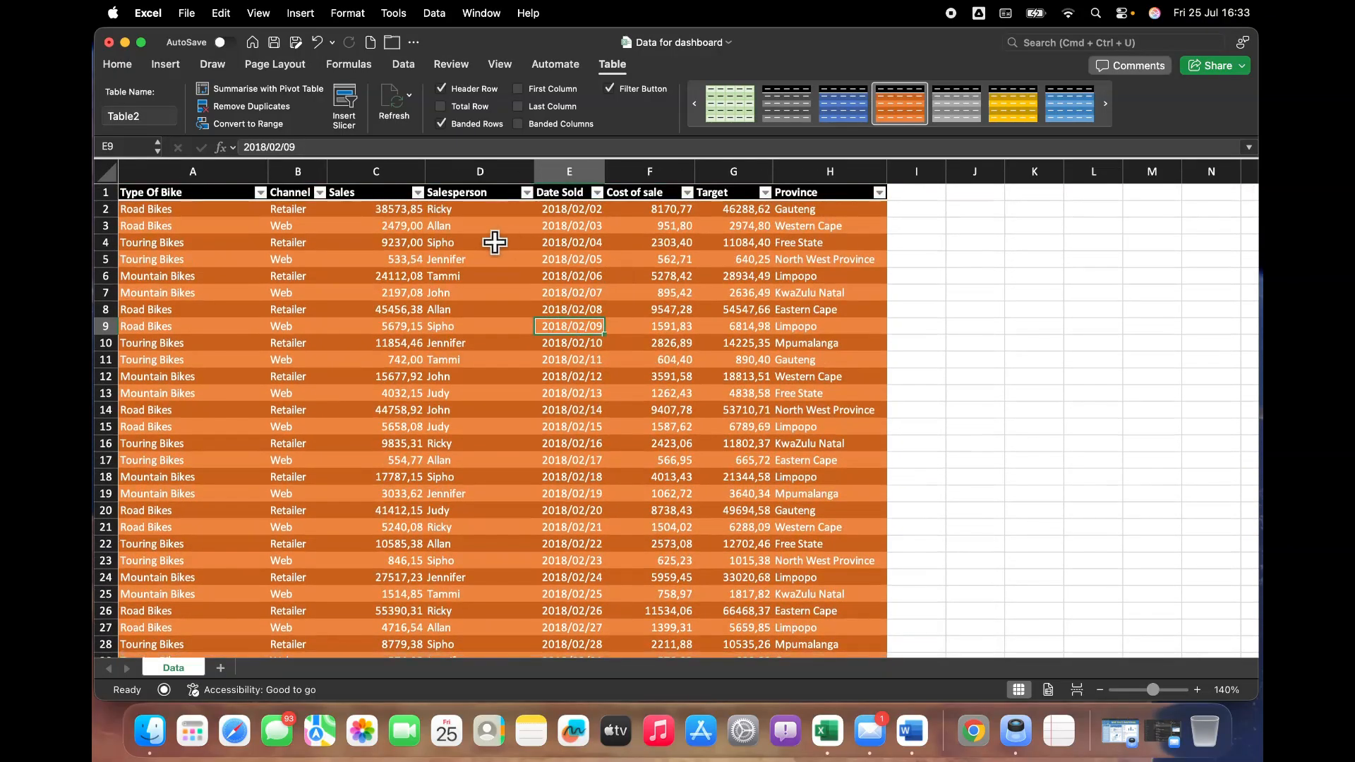
Bring up the data tools and dismiss the Power Query Editor tip.
click(495, 242)
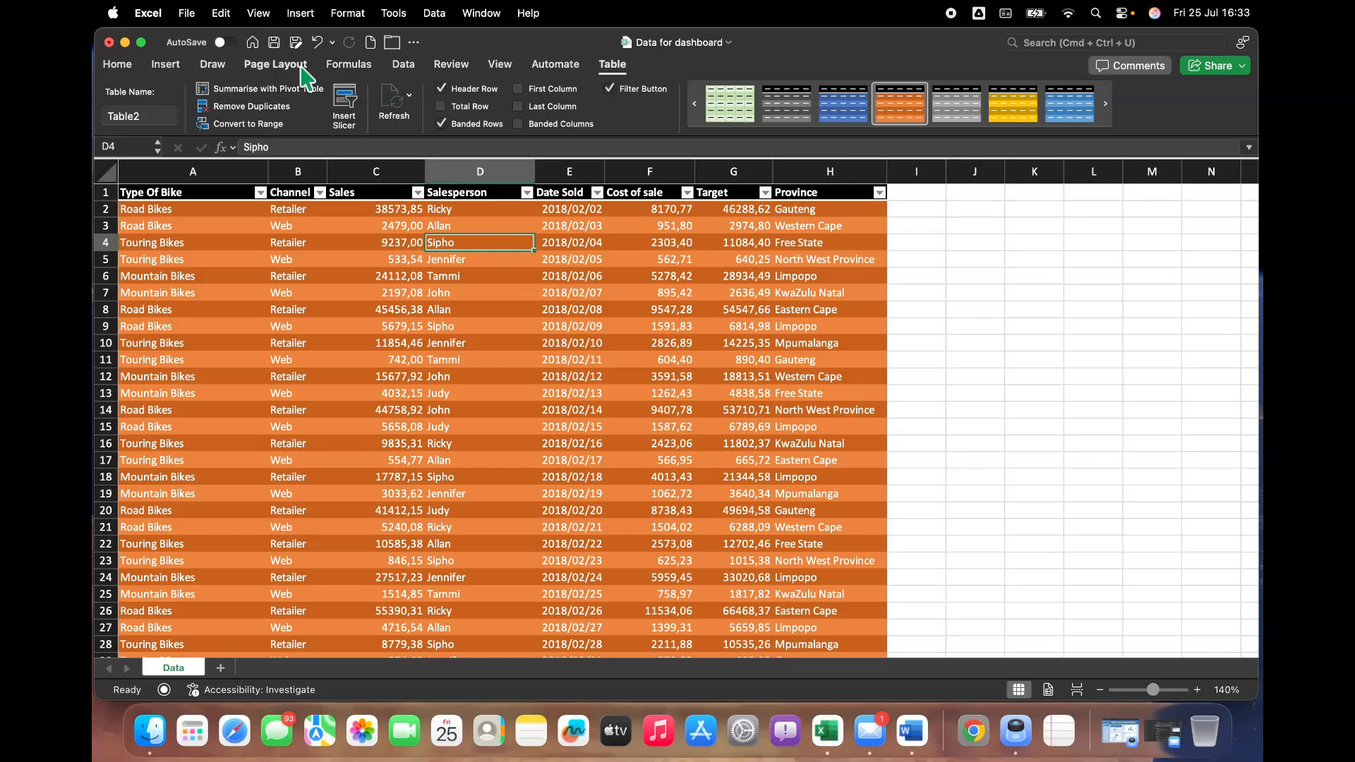
click(403, 64)
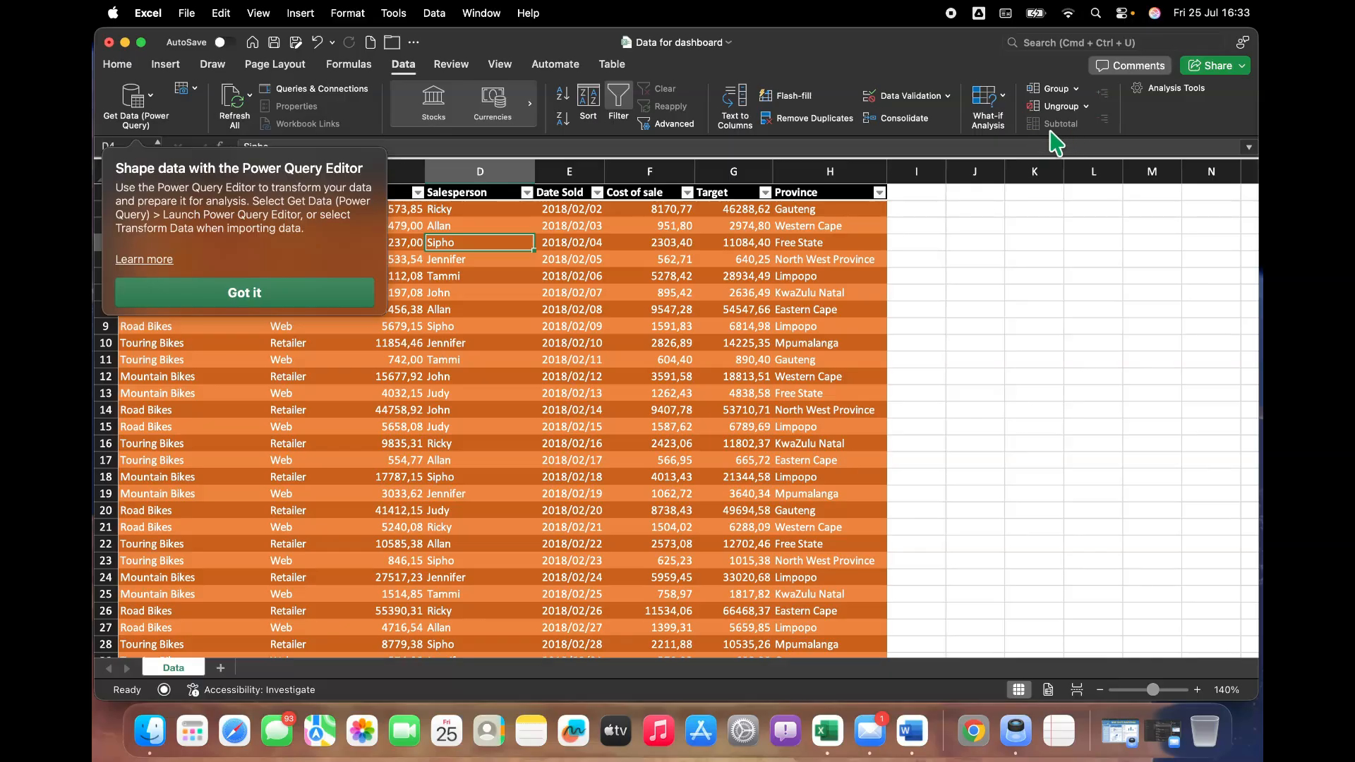
click(244, 309)
click(382, 293)
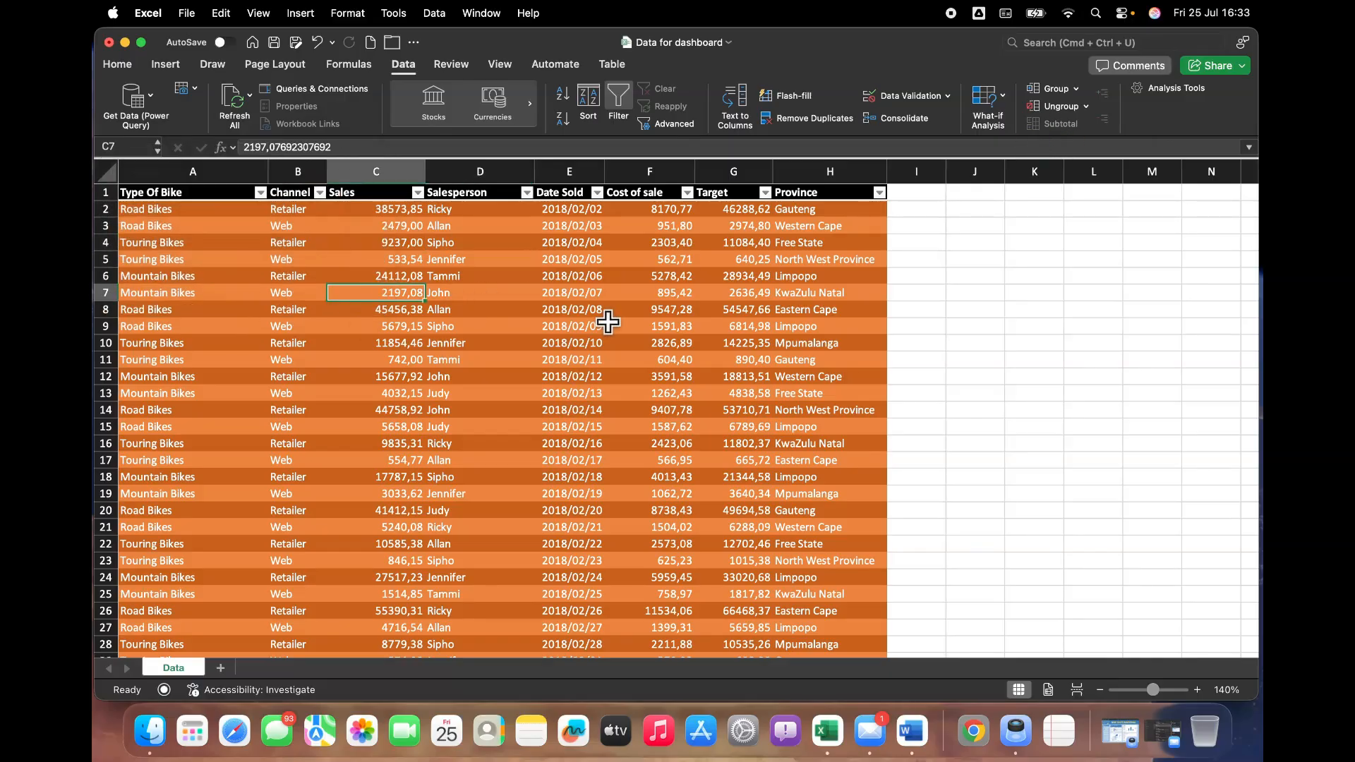
Add two new sheets to the workbook, named Analytics and Dashboard.
click(220, 668)
double_click(221, 669)
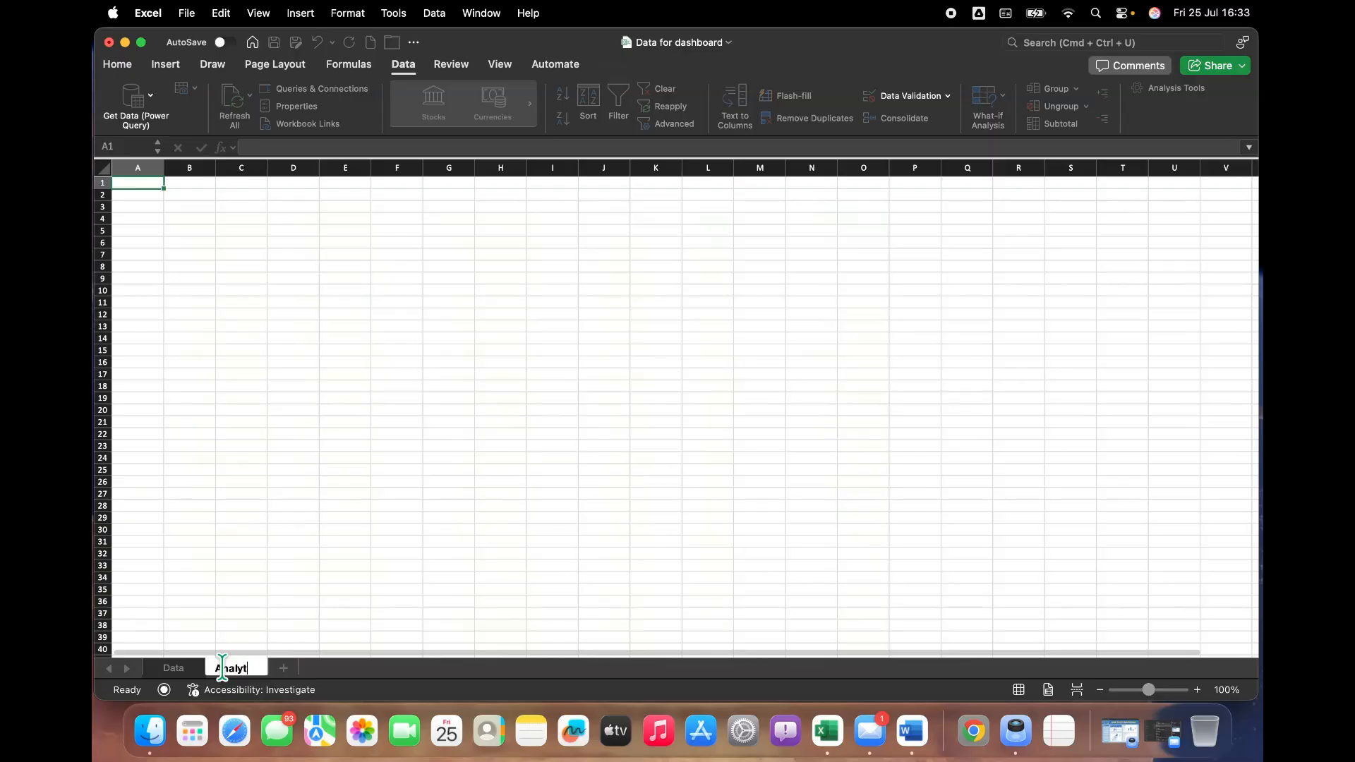
click(291, 668)
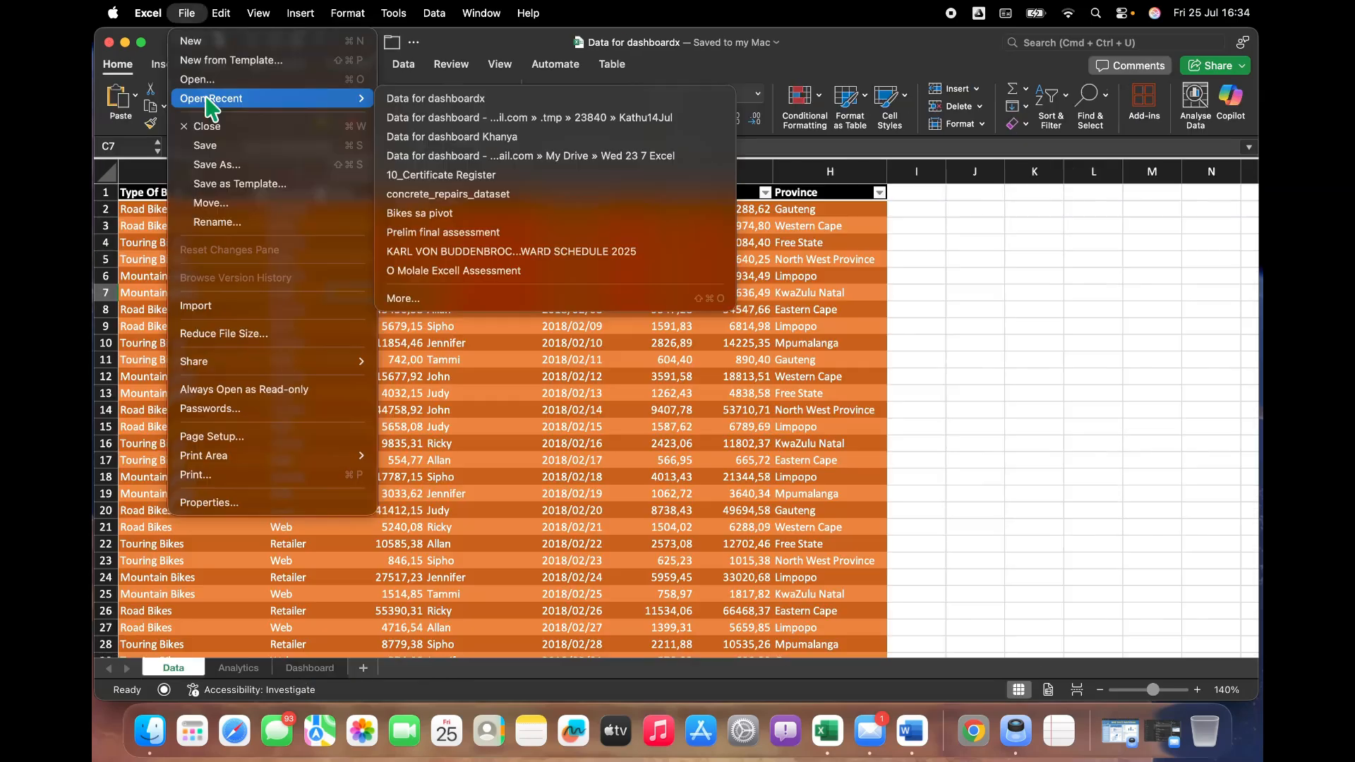
Open the finished example workbook Data for dashboard and examine its Data, Analytics and Dashboard sheets.
click(509, 172)
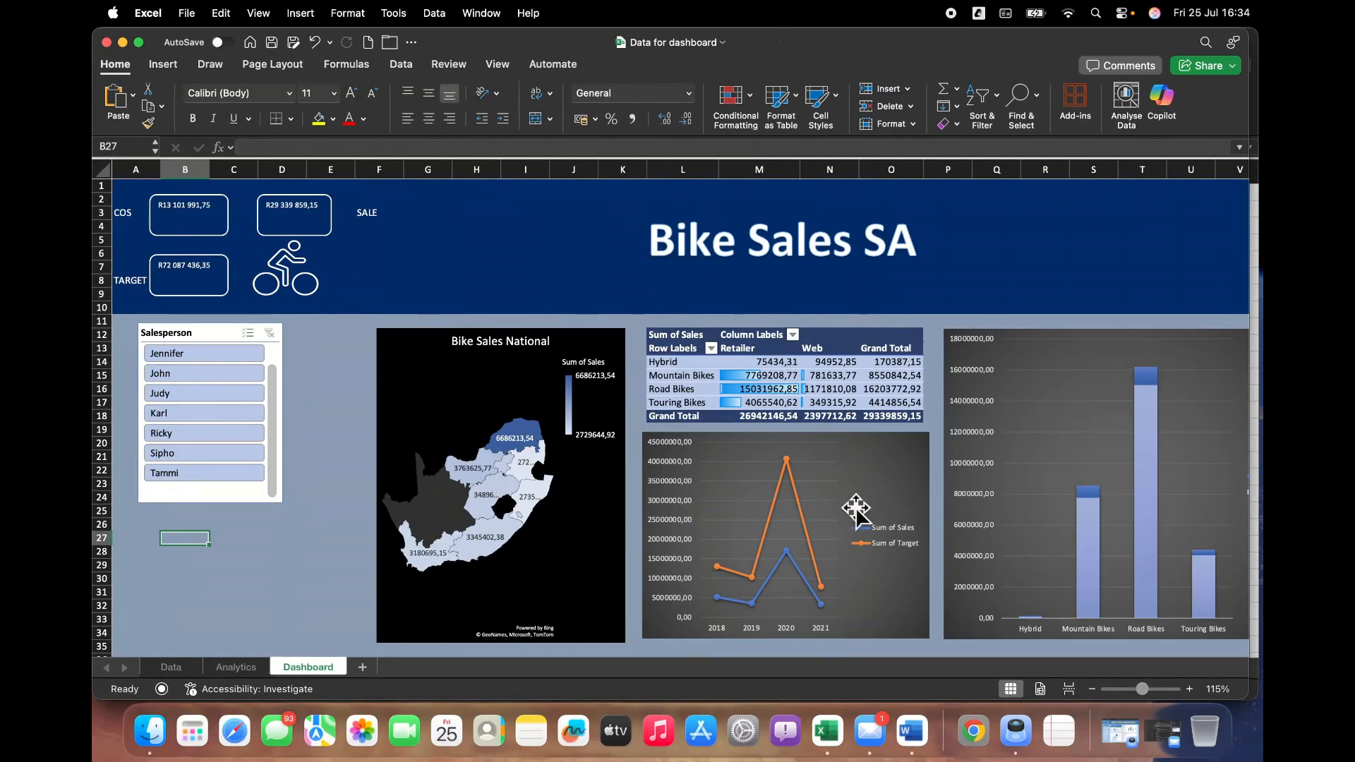
click(167, 669)
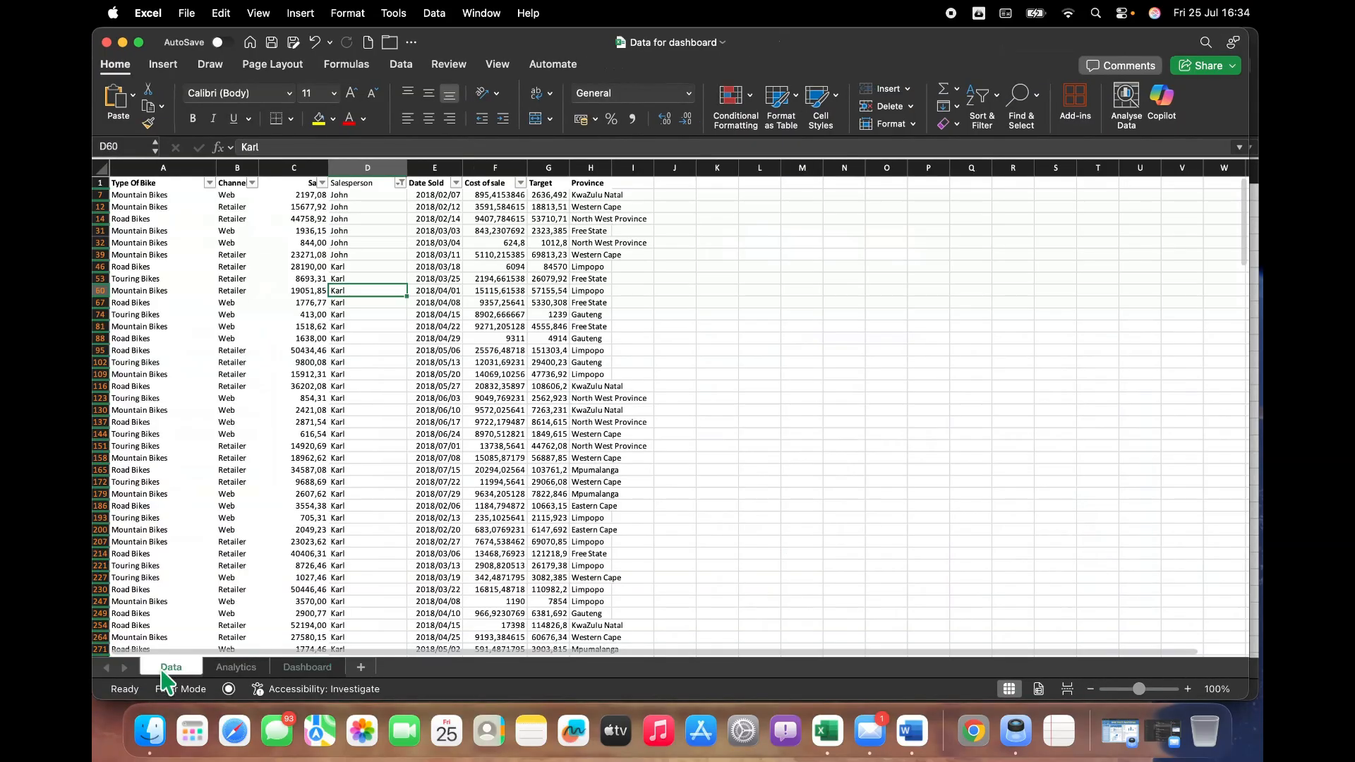
click(235, 669)
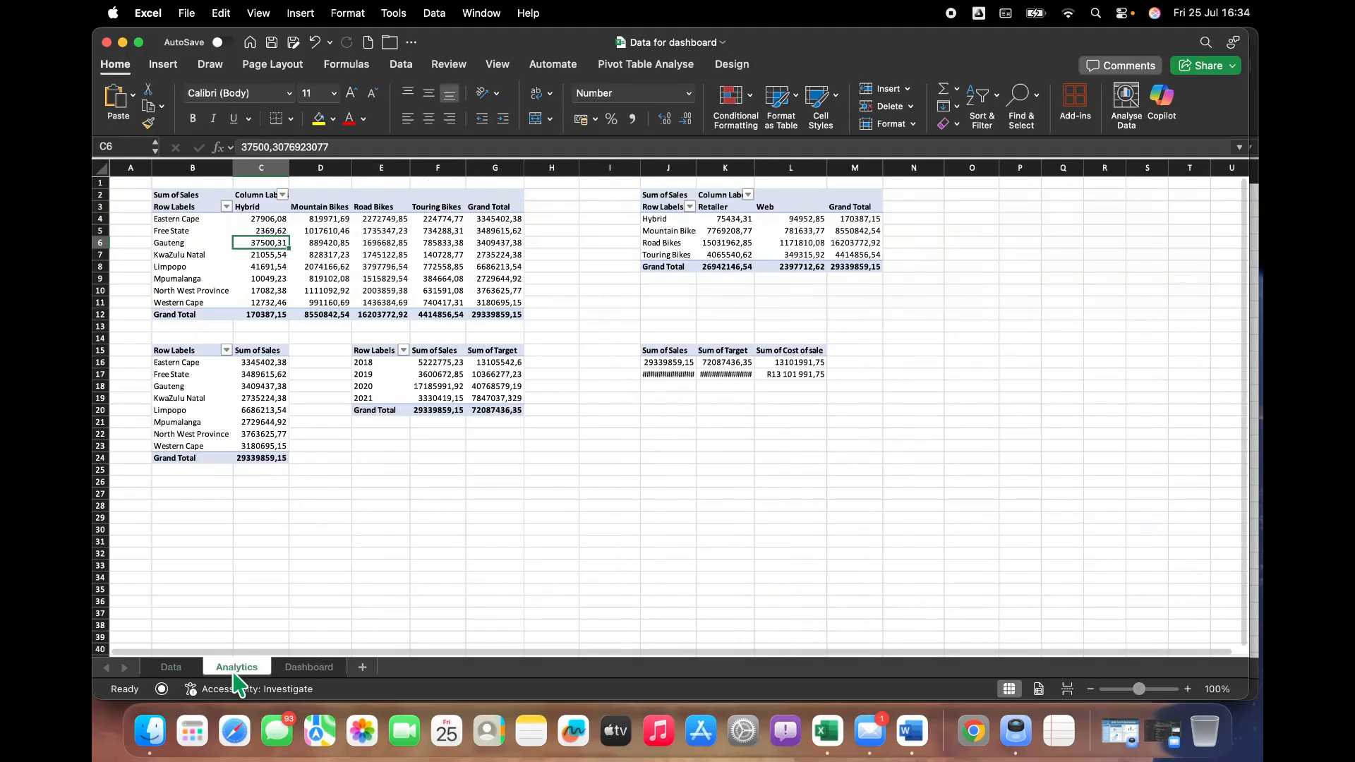
click(297, 669)
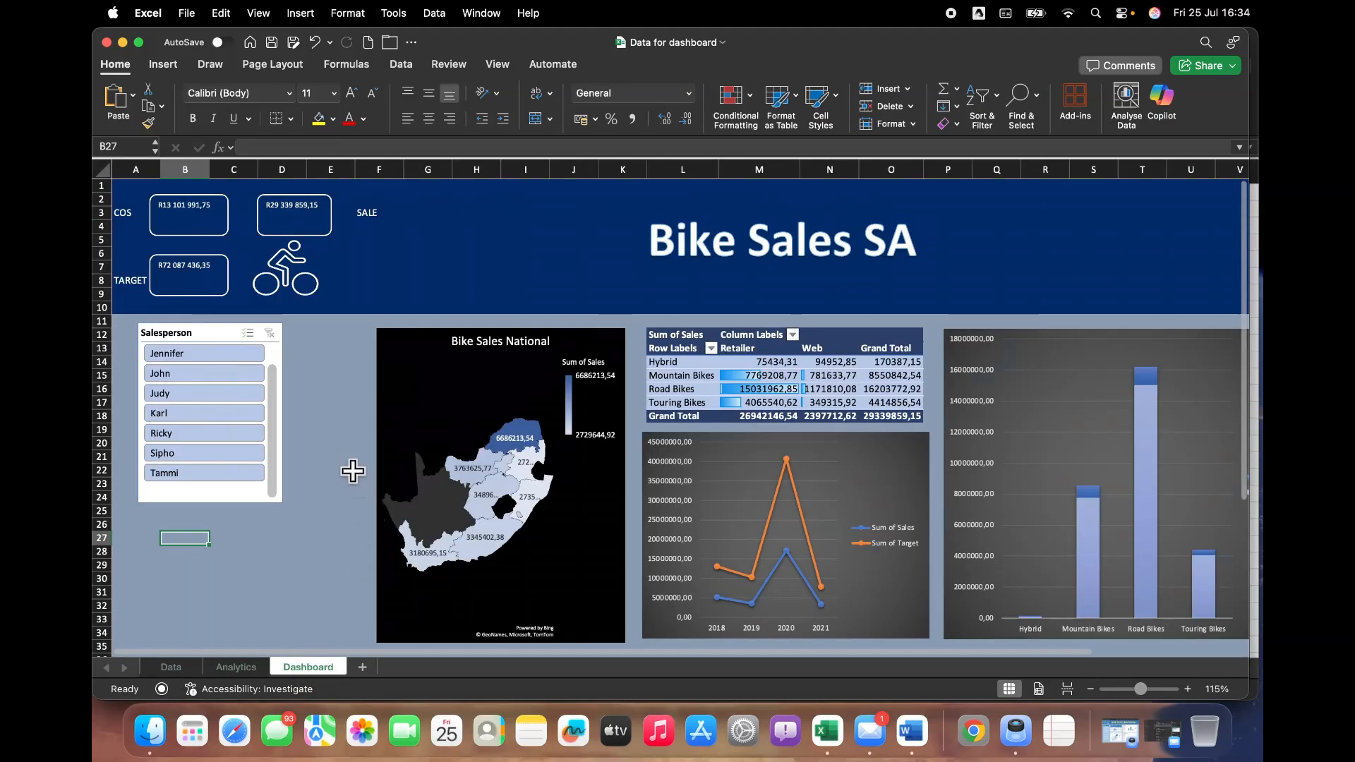
Filter the example Bike Sales SA dashboard by individual salespeople with the slicer, then minimise it to return to the Data for dashboardx workbook.
click(215, 395)
click(211, 453)
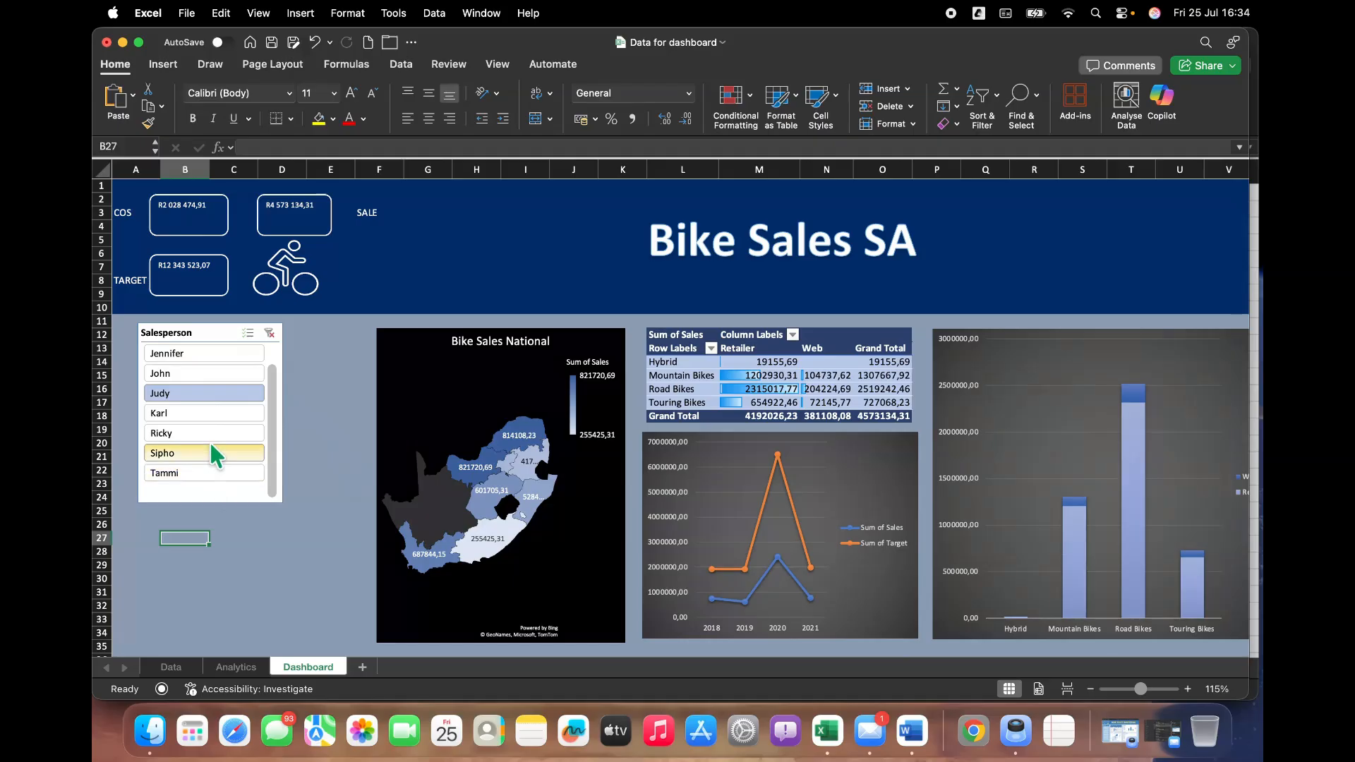
click(213, 353)
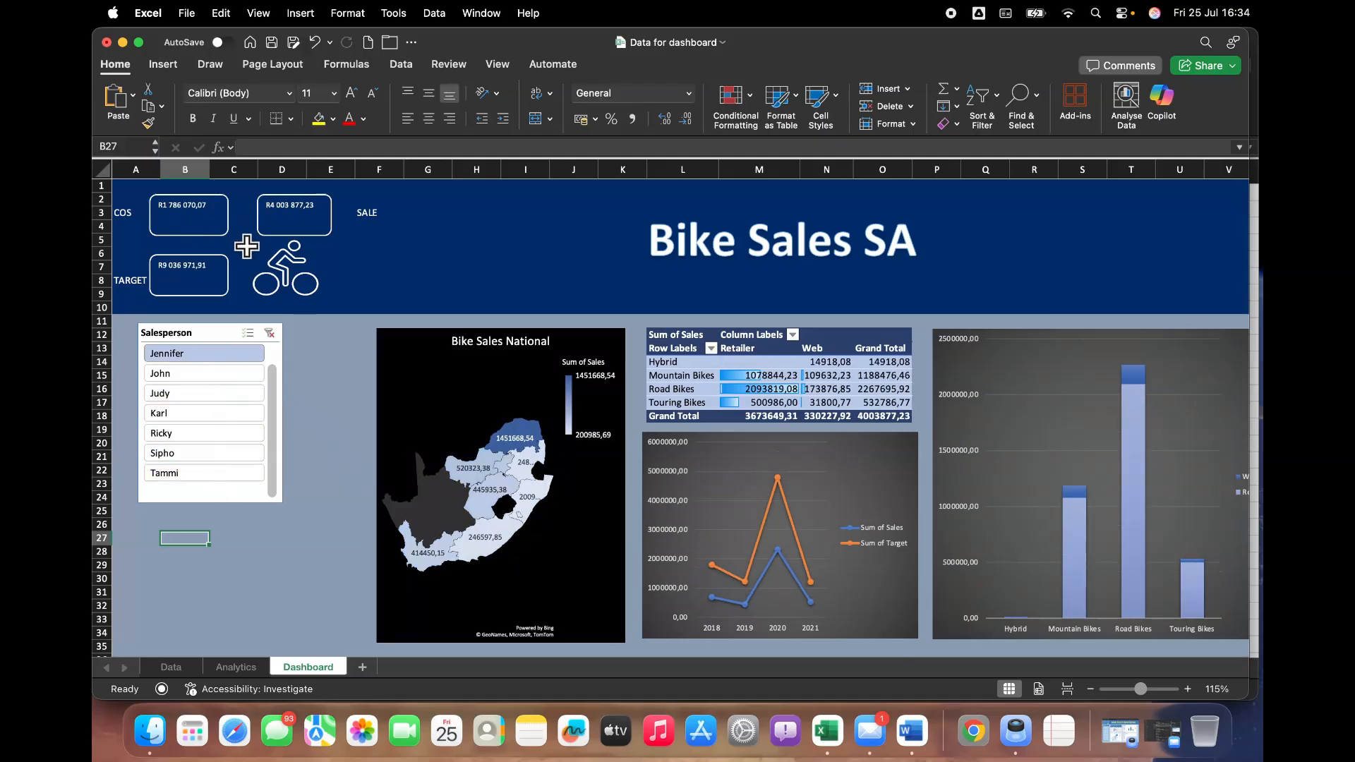
scroll(895, 463, down, 1)
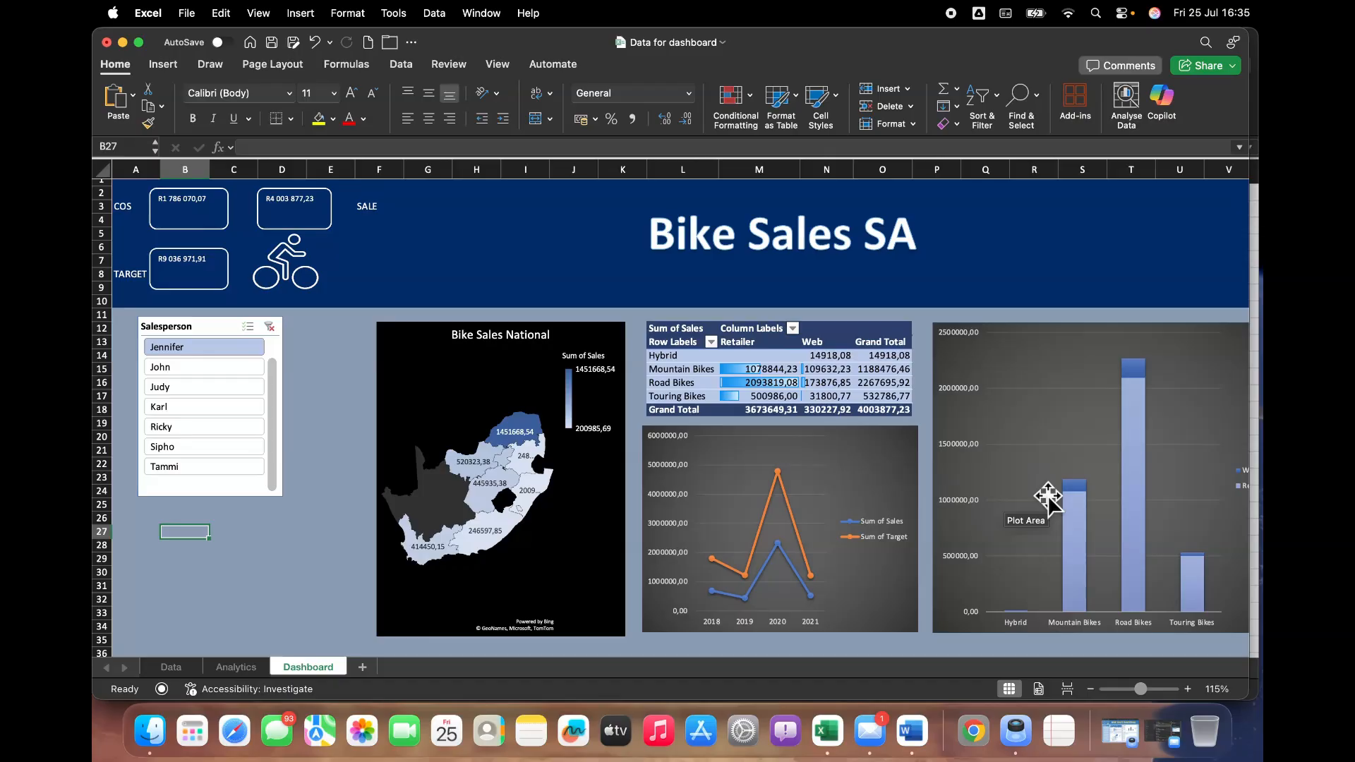
click(122, 42)
click(505, 362)
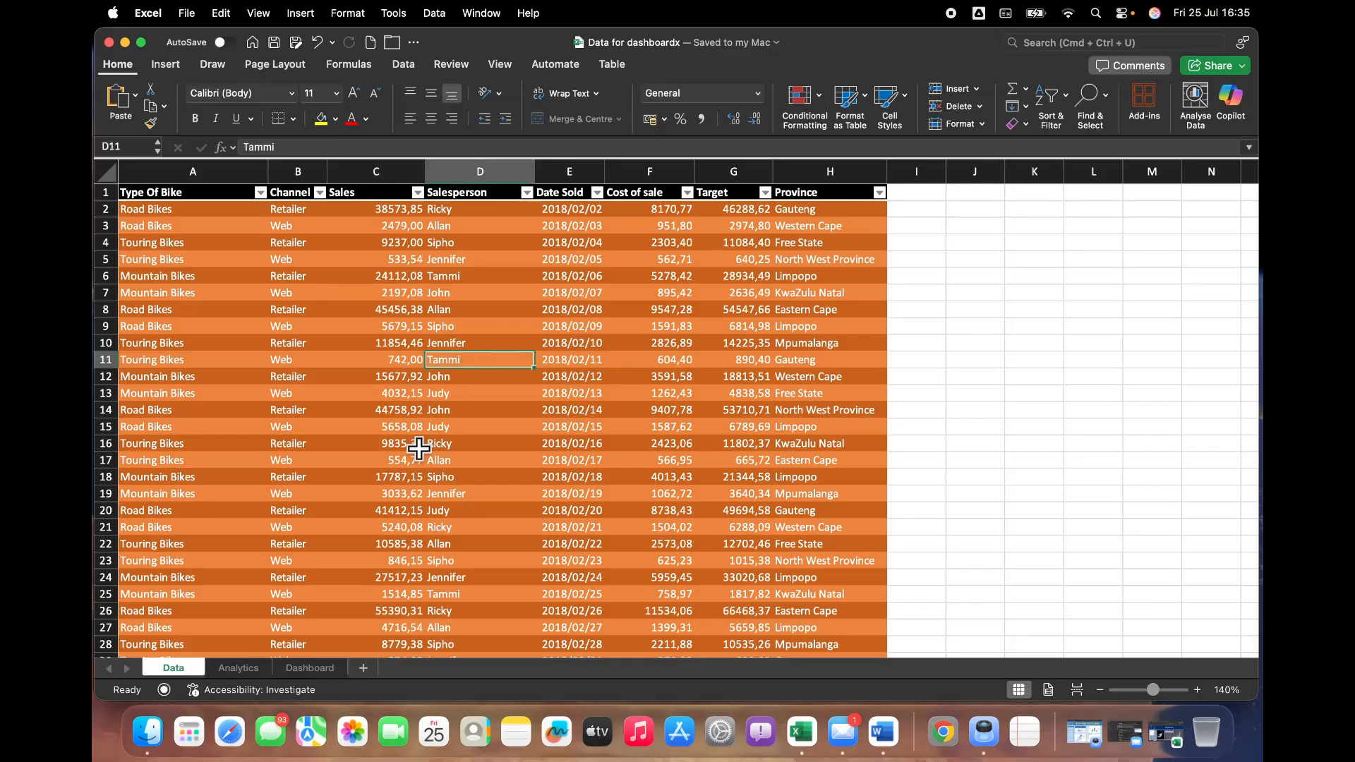
Fill rows 1 to 14 of the Dashboard sheet with the standard dark blue colour as a header band.
click(290, 668)
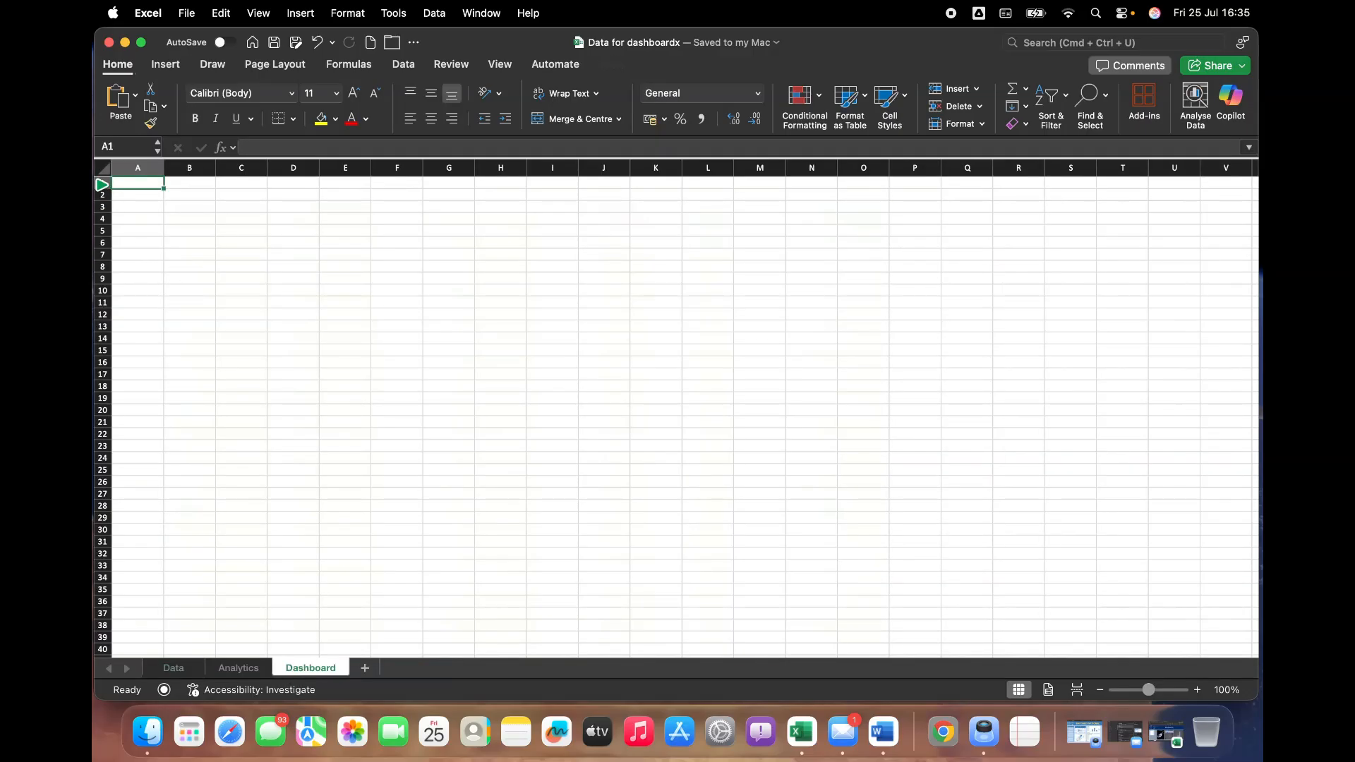
drag(101, 189, 187, 353)
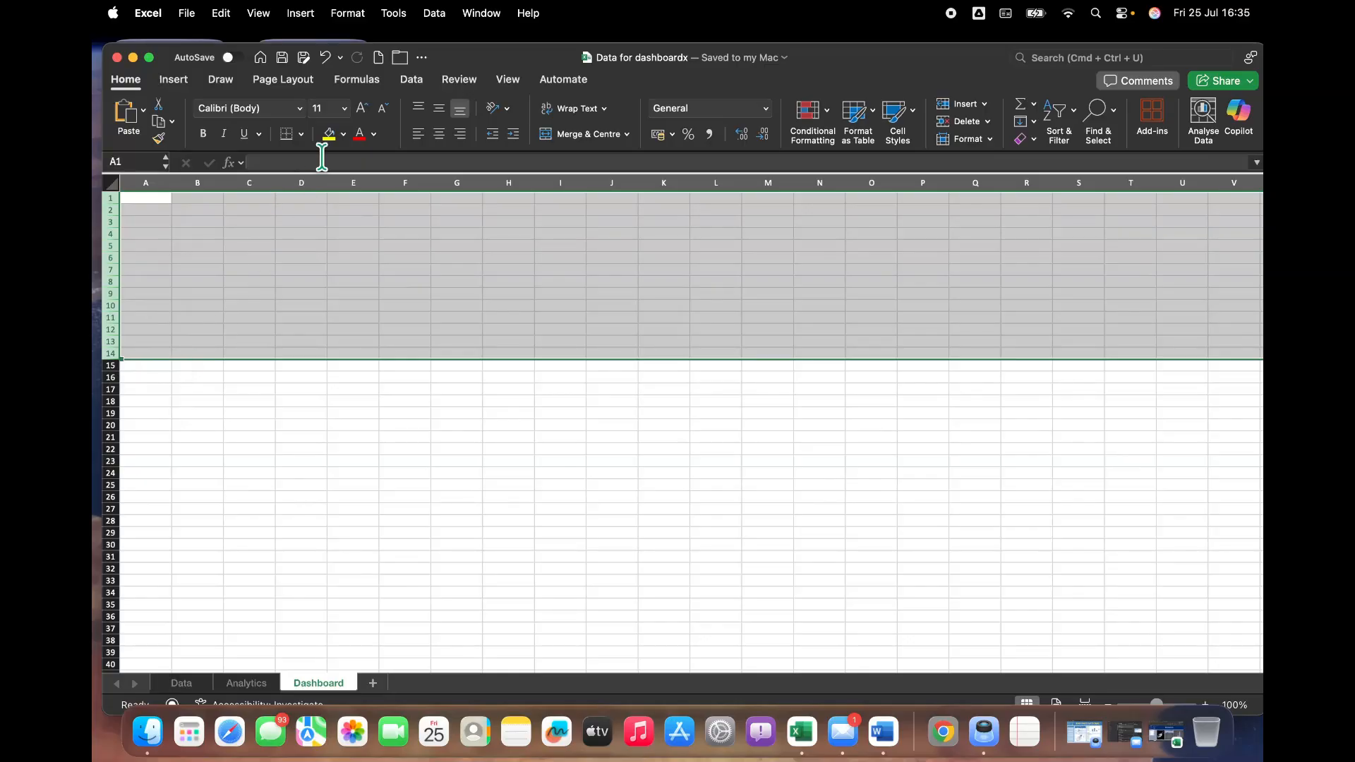
click(344, 134)
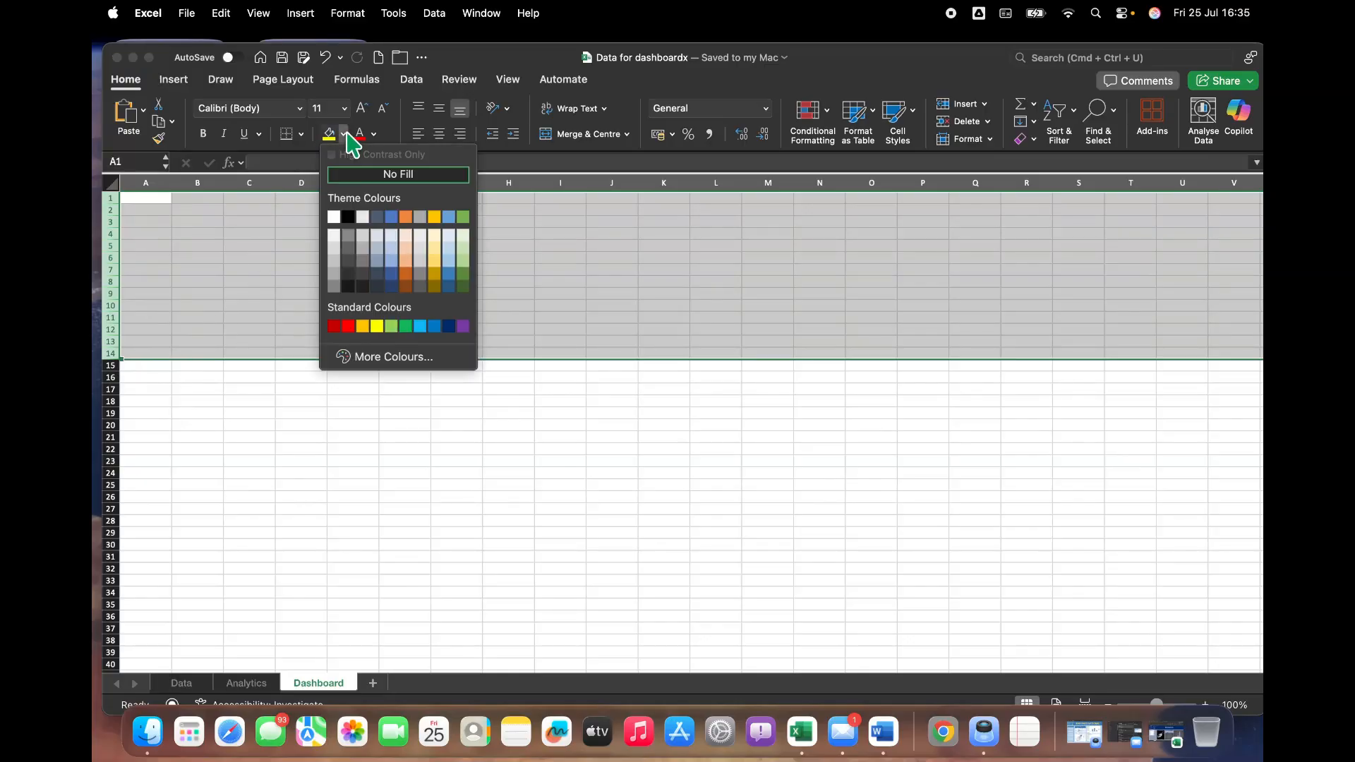
click(449, 326)
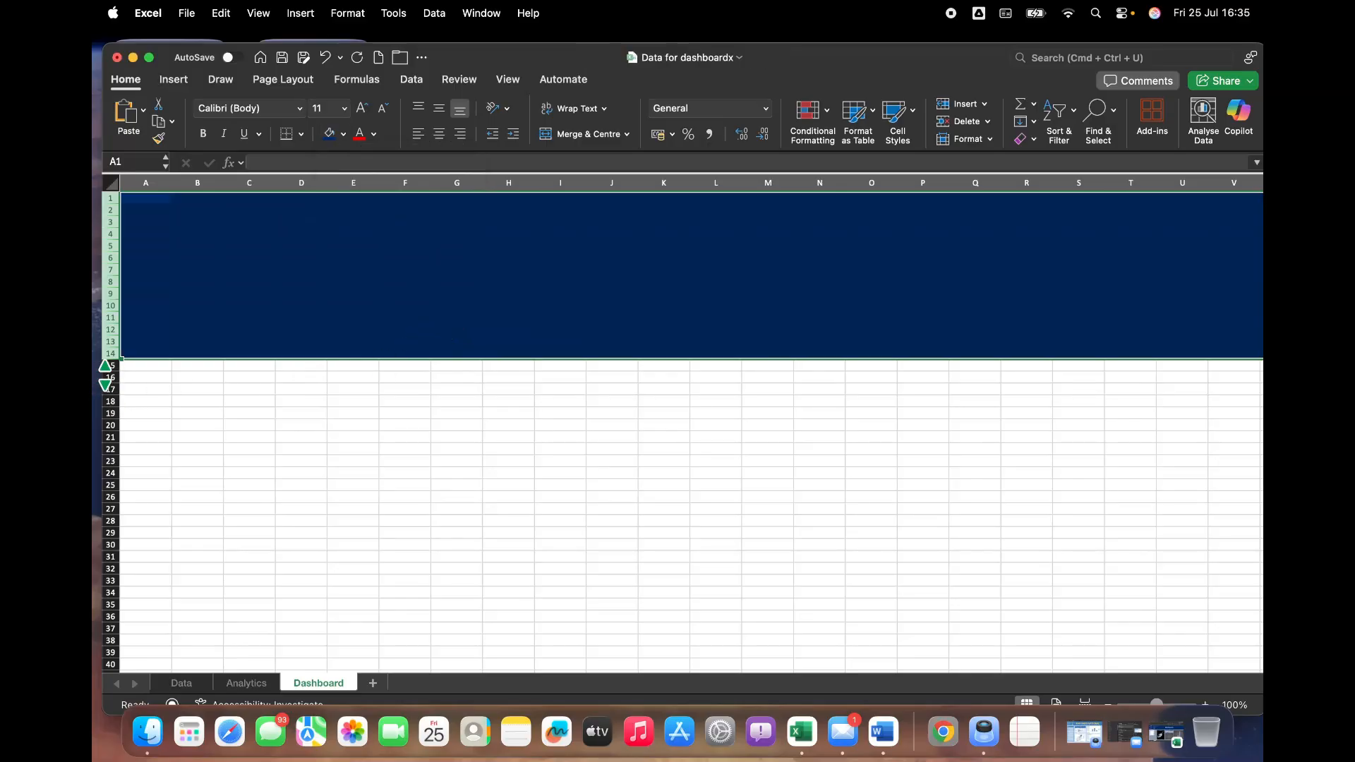
Fill rows 15 to 53 of the Dashboard sheet with a medium grey theme colour below the dark blue header band.
drag(119, 361, 148, 605)
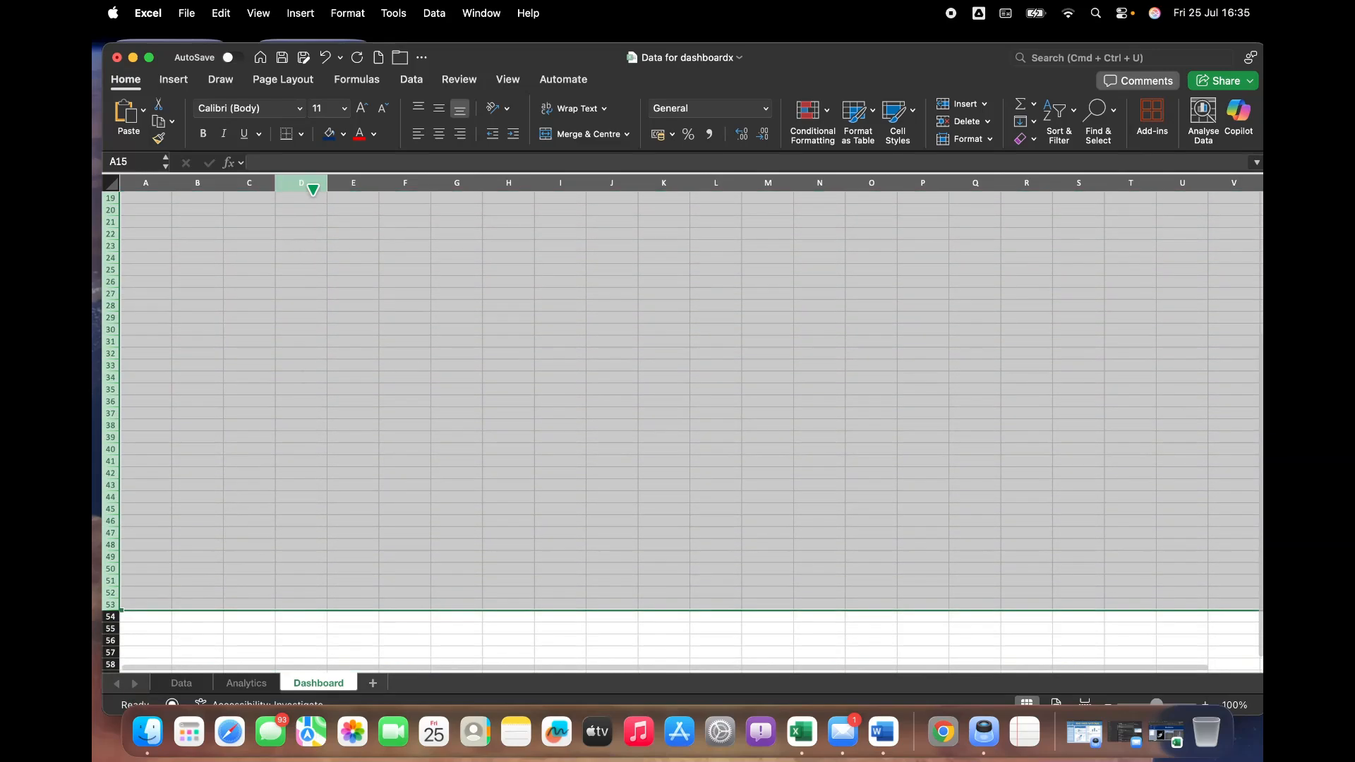
click(344, 134)
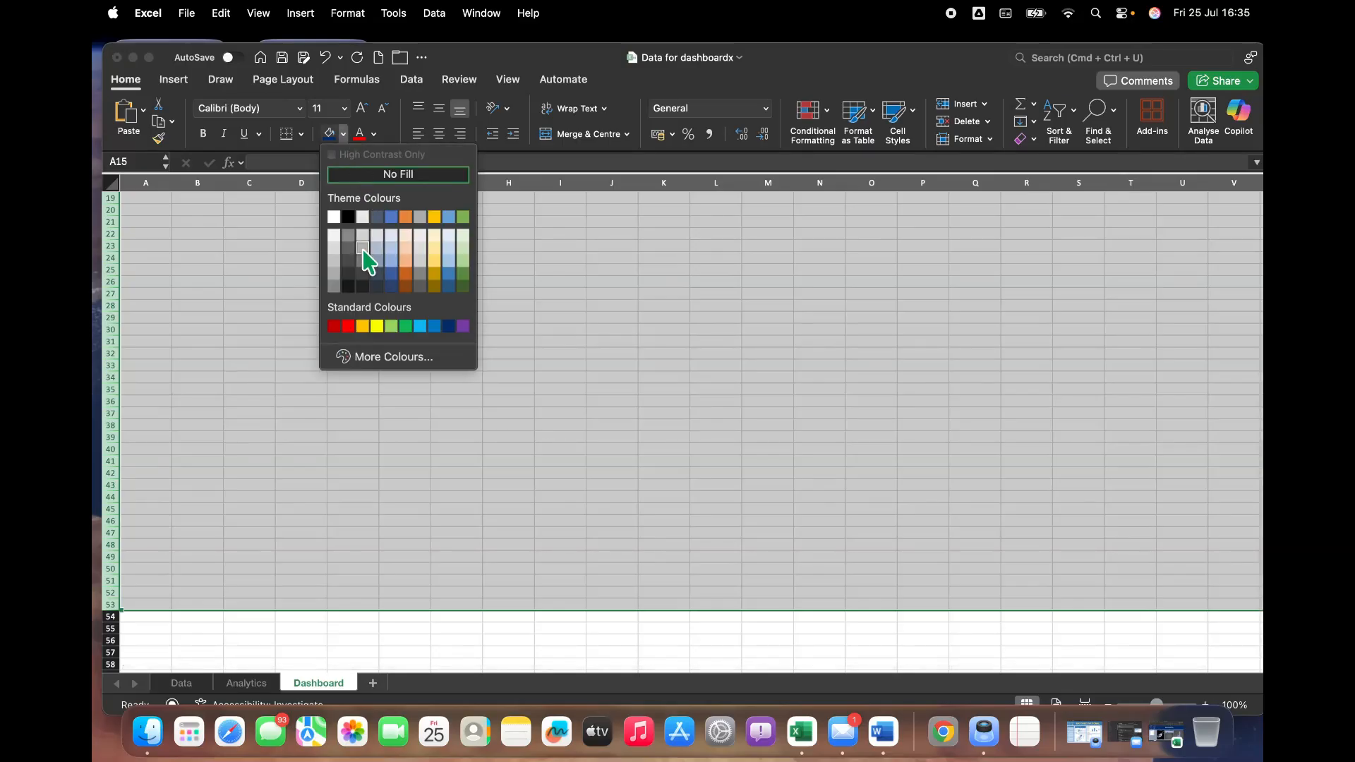
click(363, 248)
scroll(371, 318, up, 5)
click(357, 389)
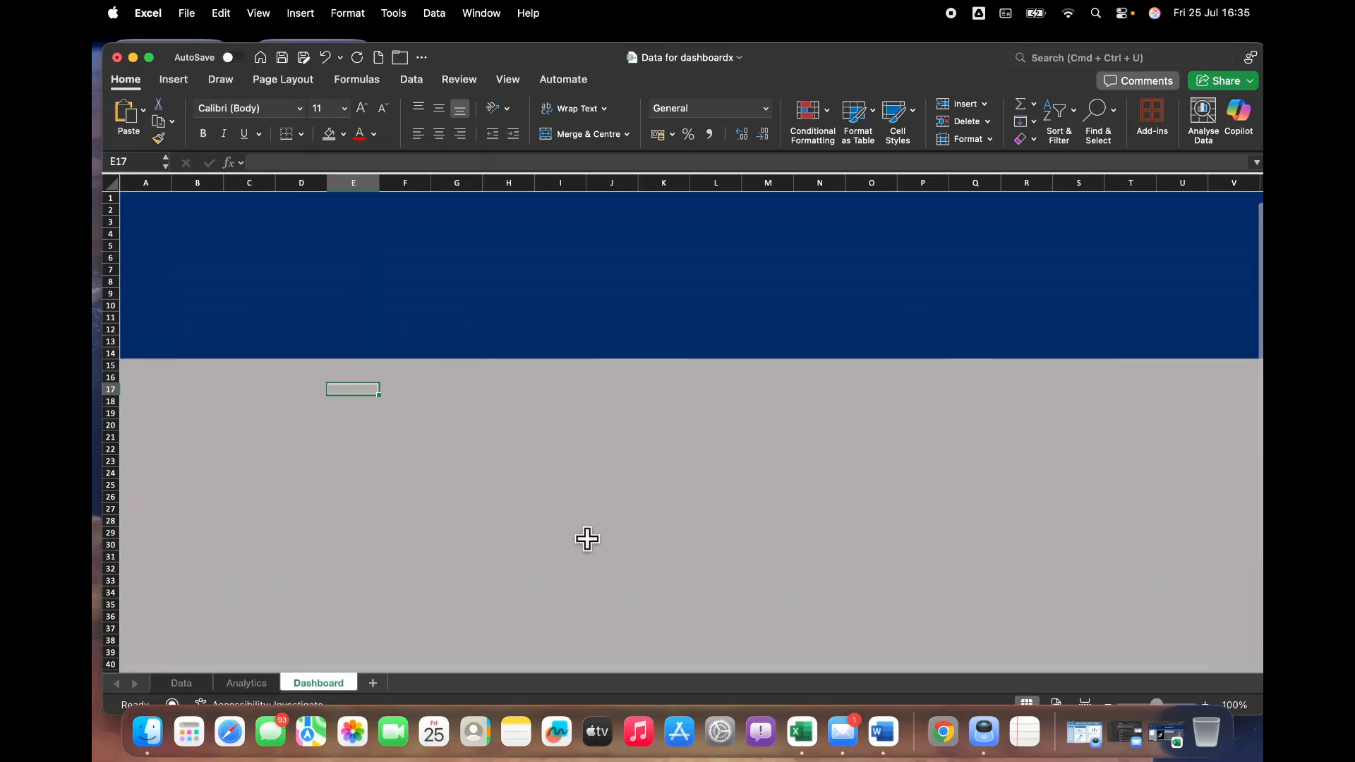
Insert a WordArt title in the pale blue style on the Dashboard sheet, reading Bike Sales National.
click(572, 305)
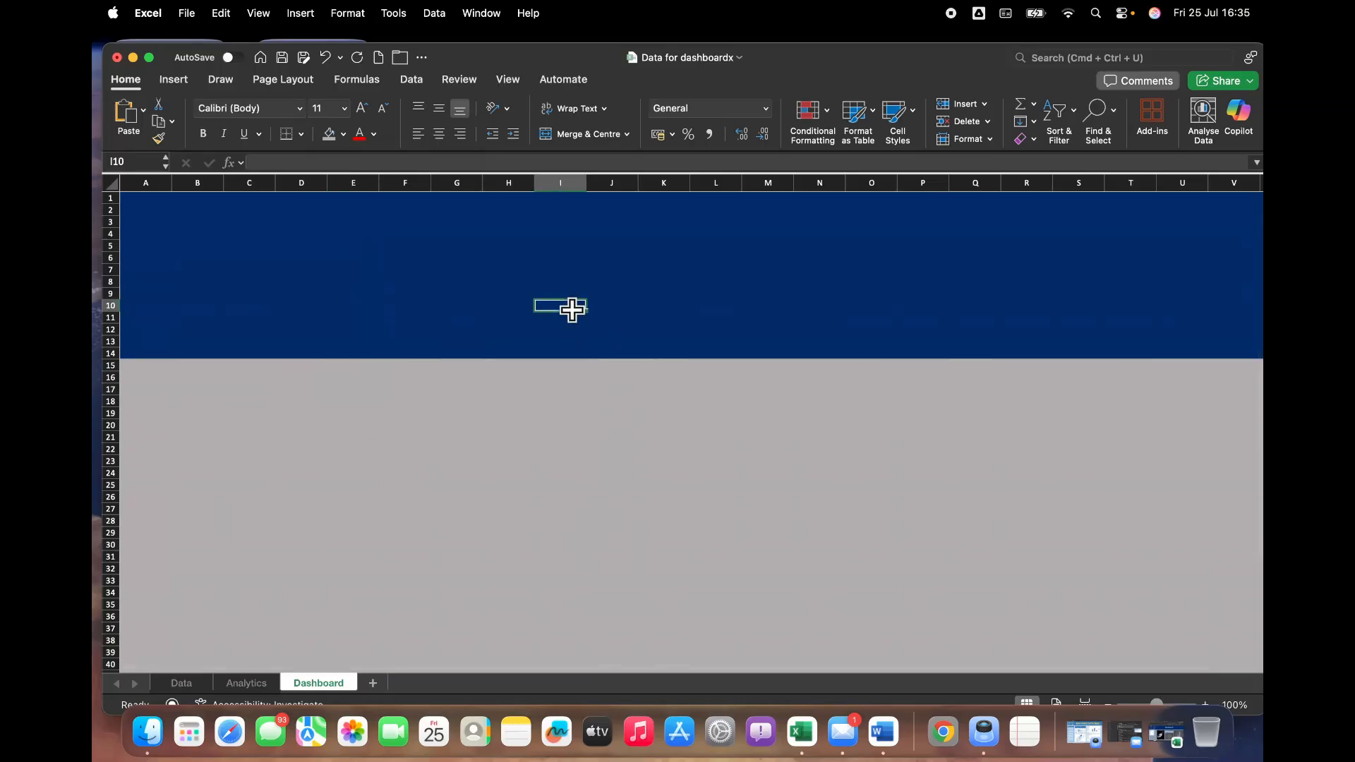
click(175, 80)
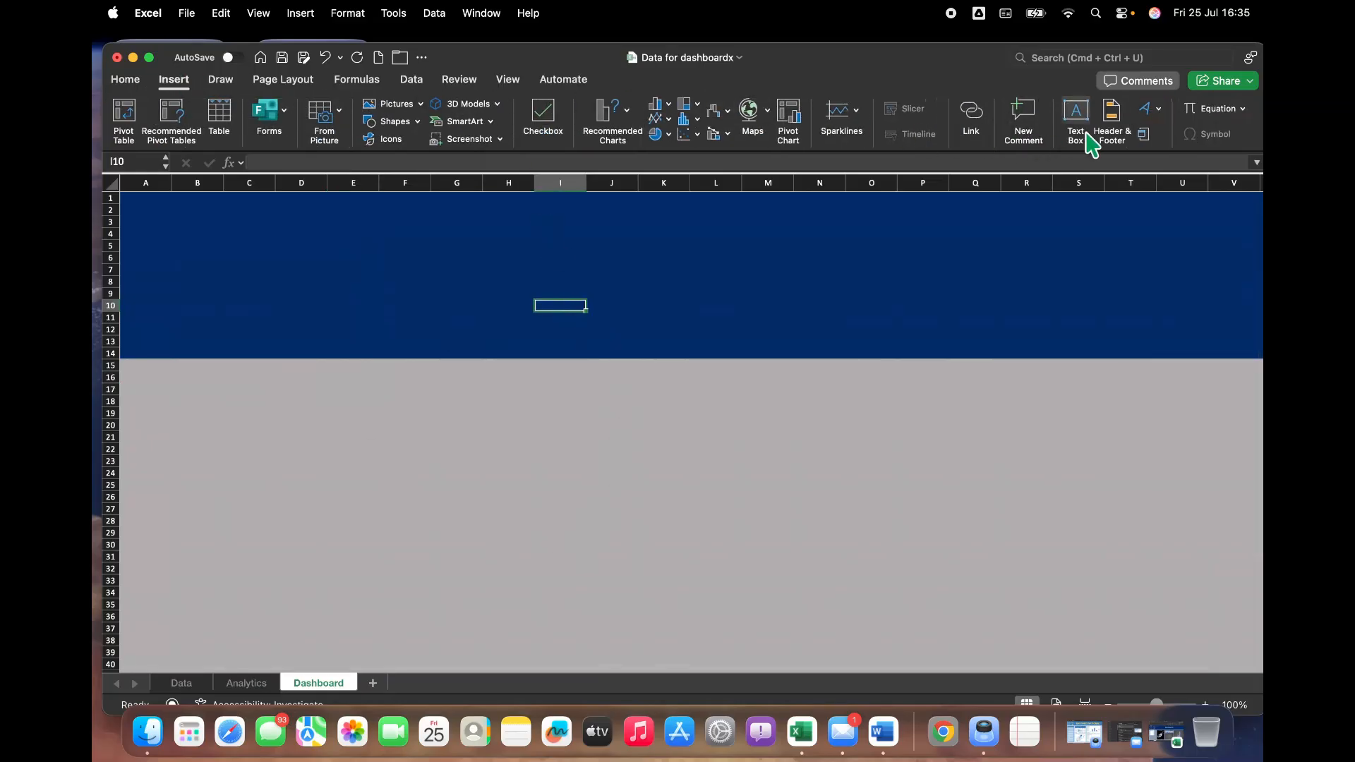
click(1159, 111)
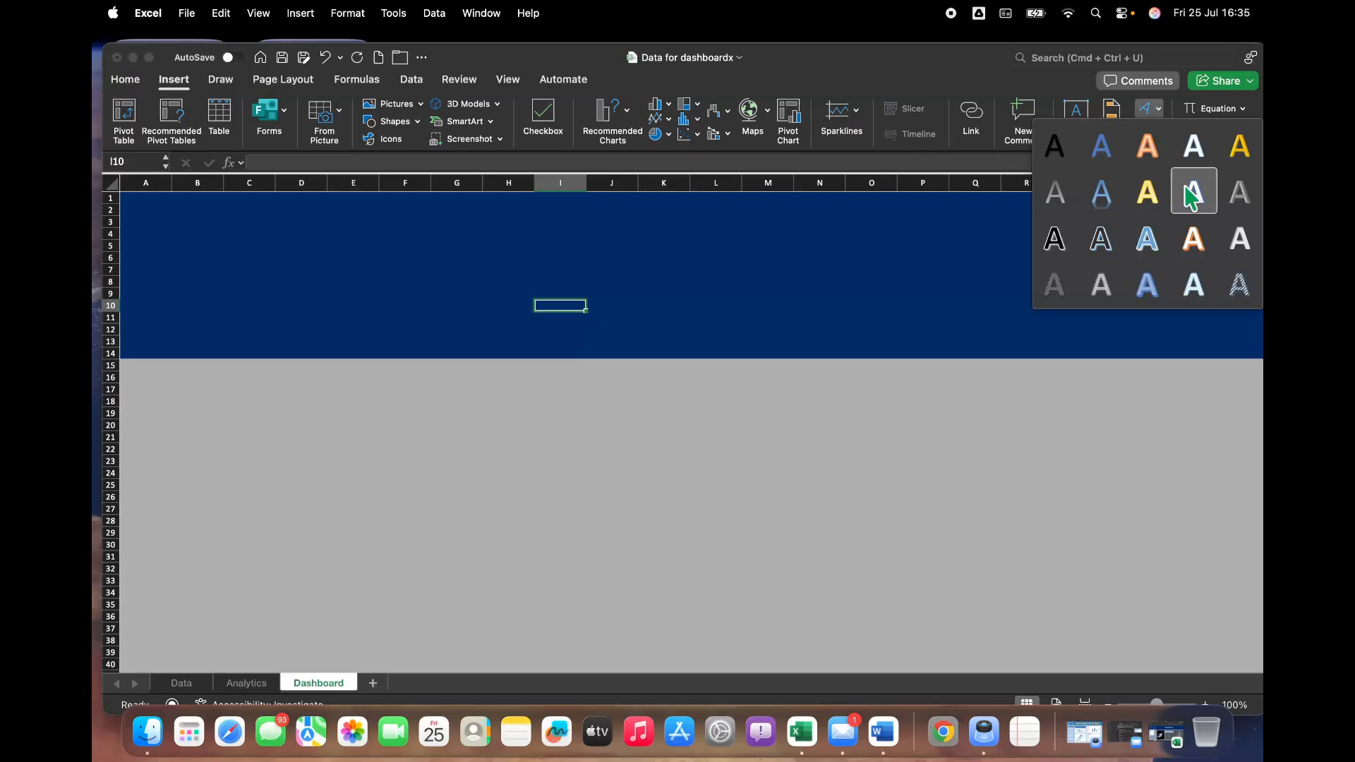
click(1197, 292)
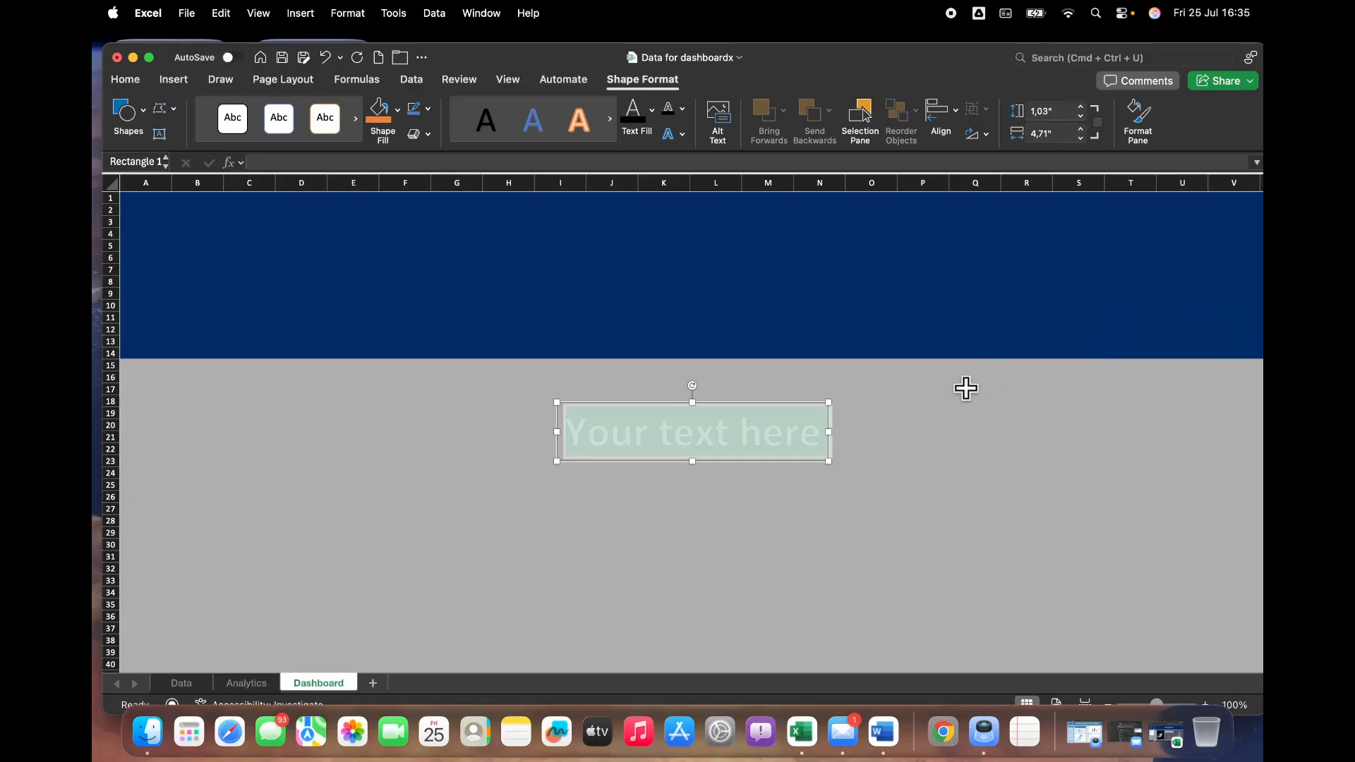
text(Bike Sqal)
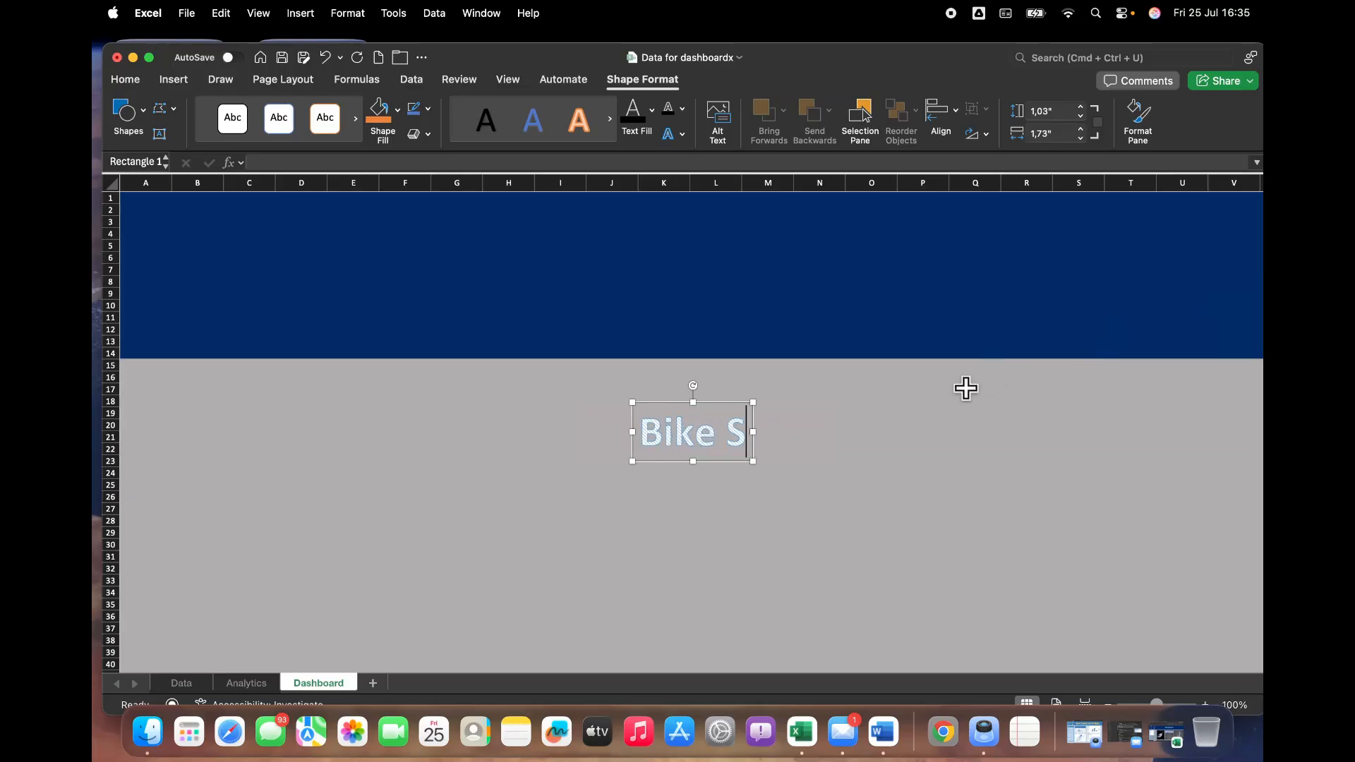
key(BackSpace)
key(BackSpace)
key(BackSpace)
text(ale)
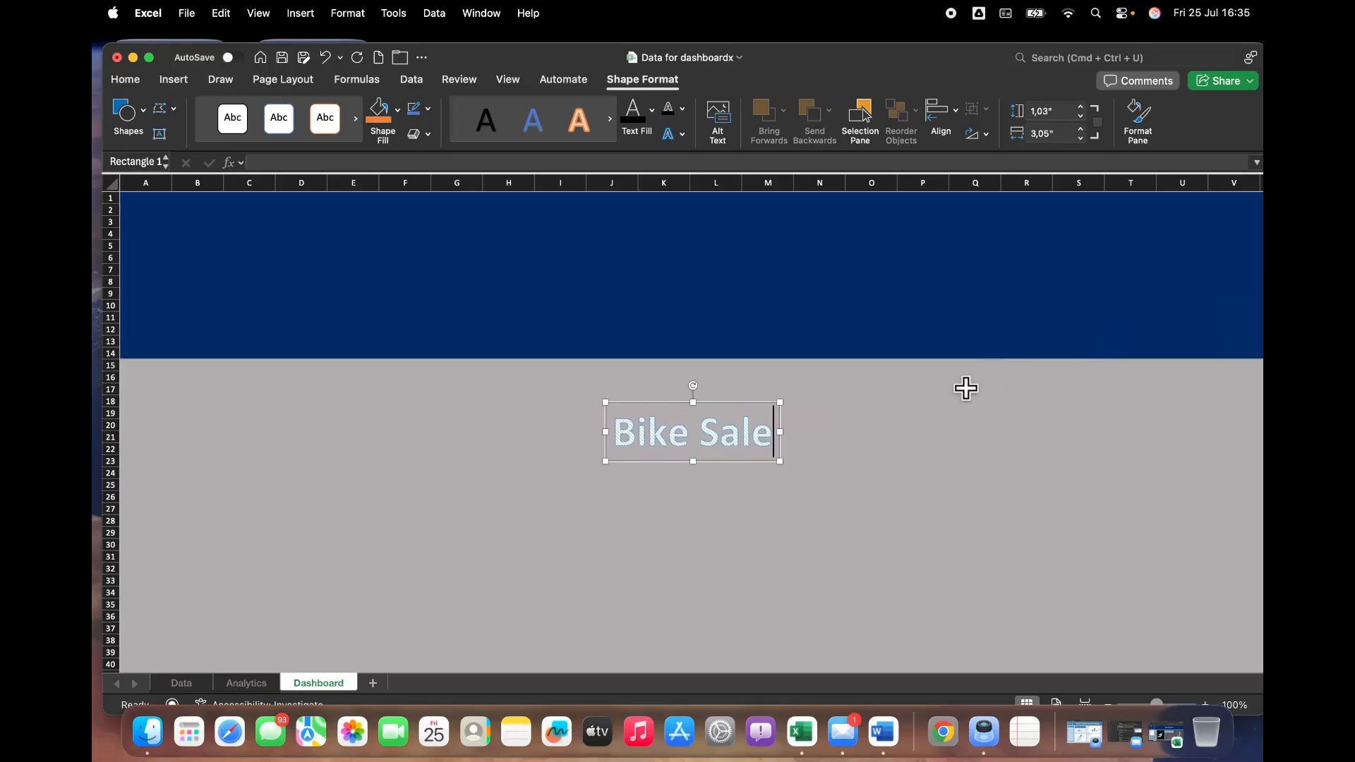
text(s Nation)
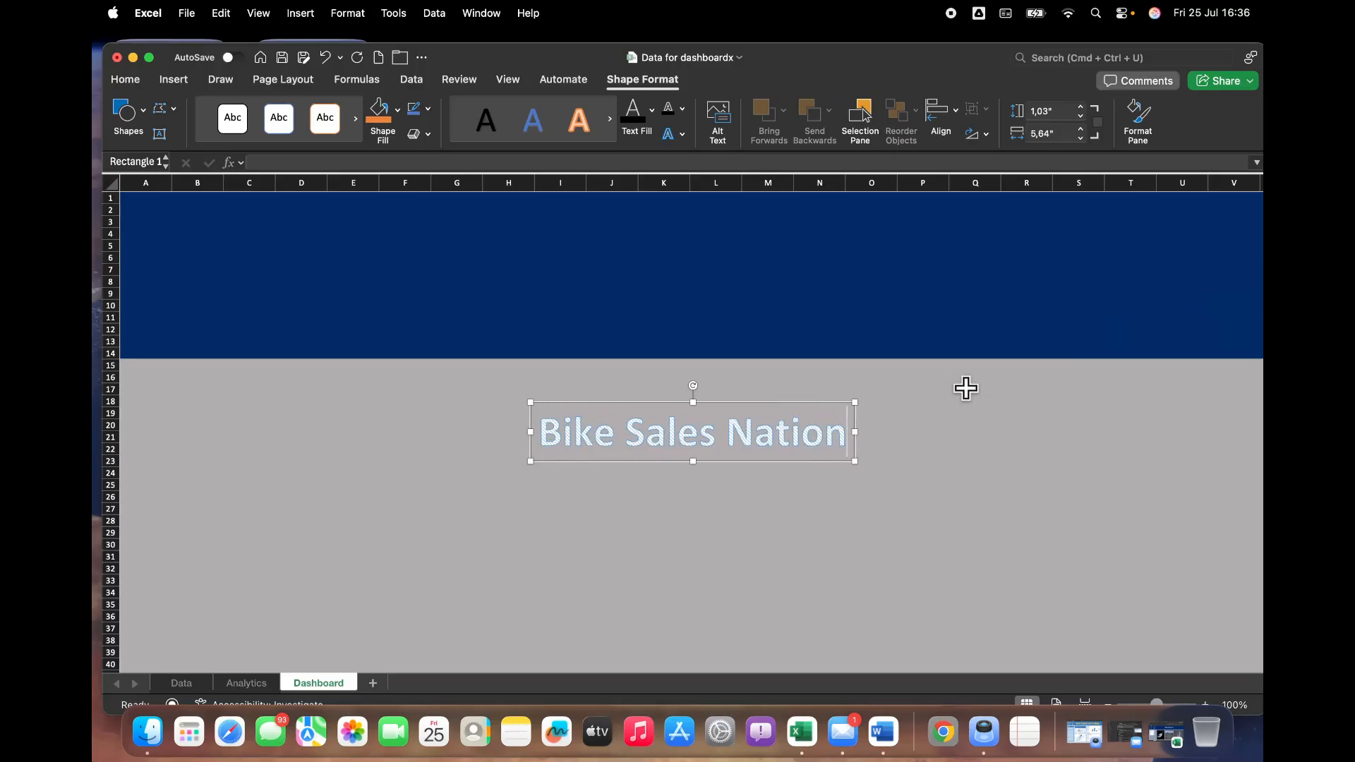
text(al)
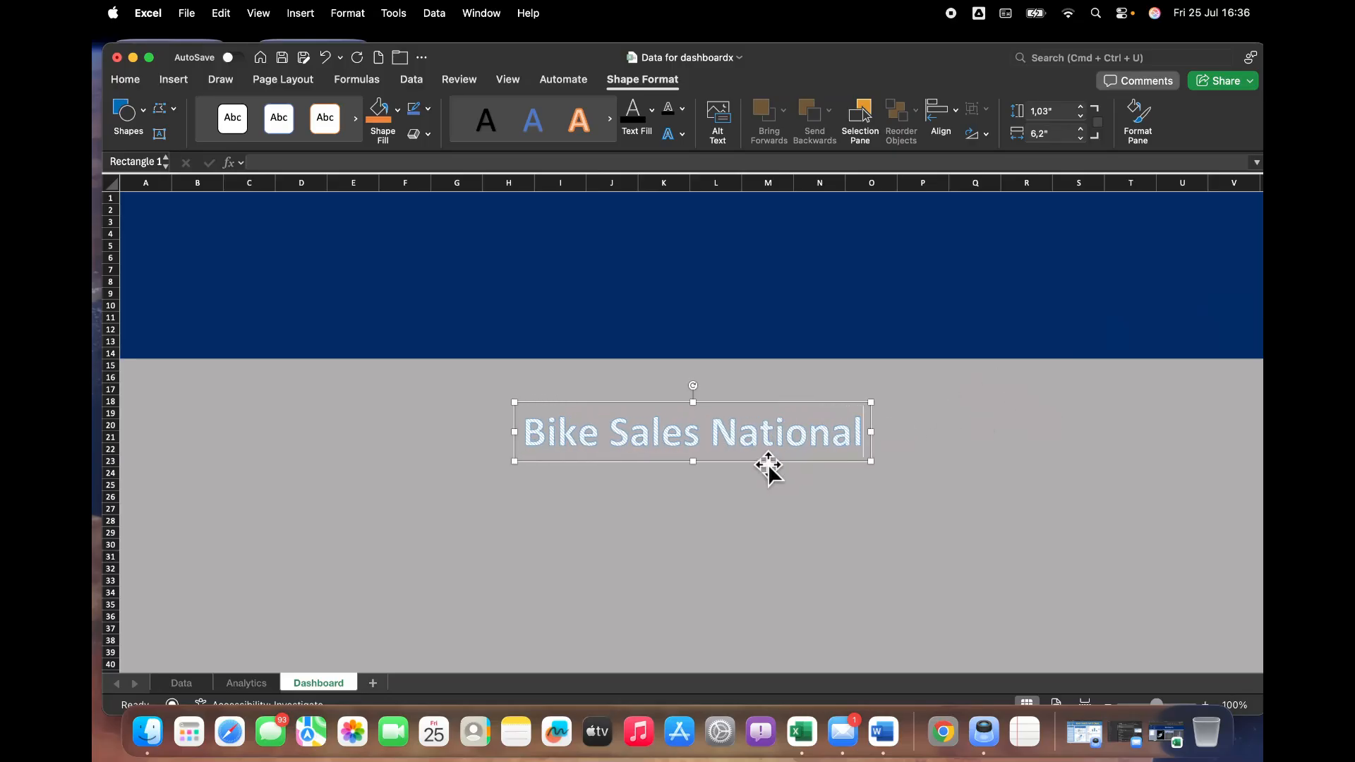
Move the Bike Sales National title into the dark blue header band, across about columns M to S, and deselect it.
drag(772, 463, 998, 302)
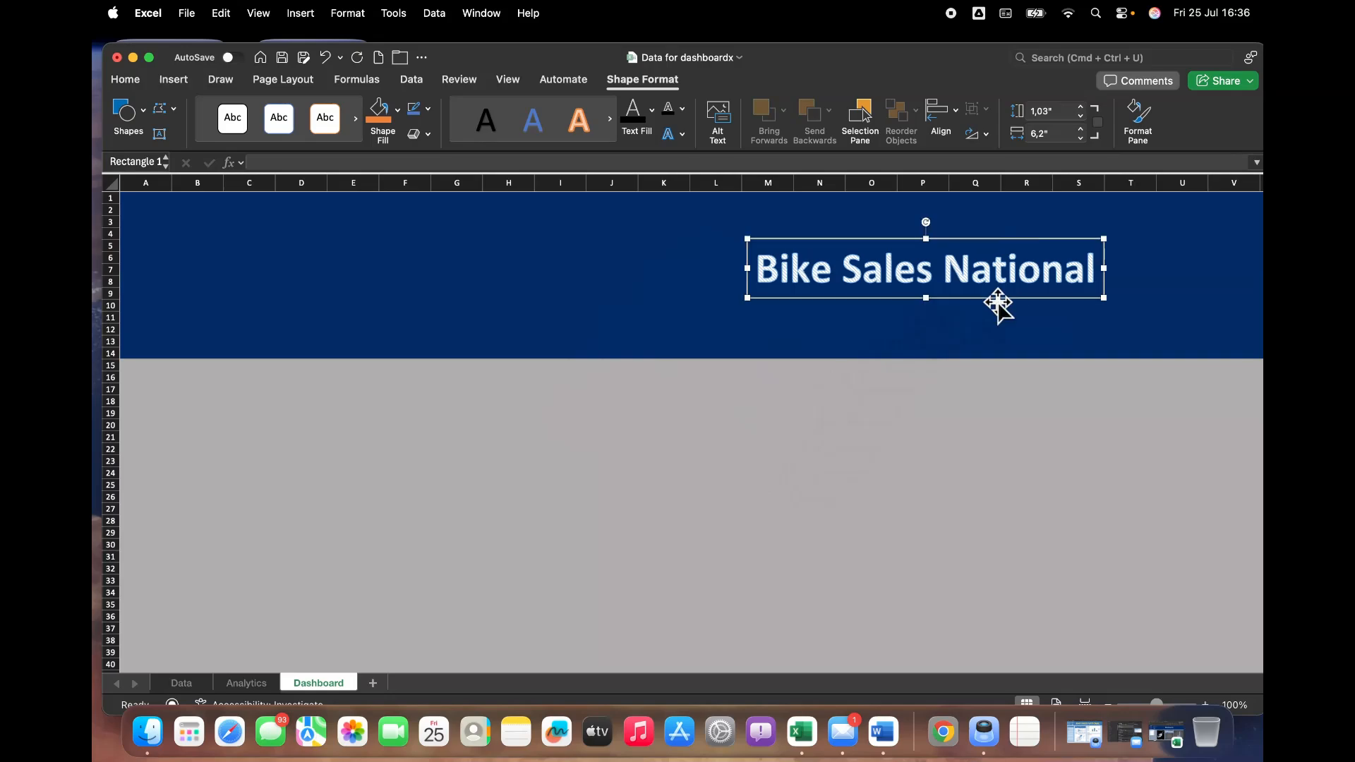
click(233, 224)
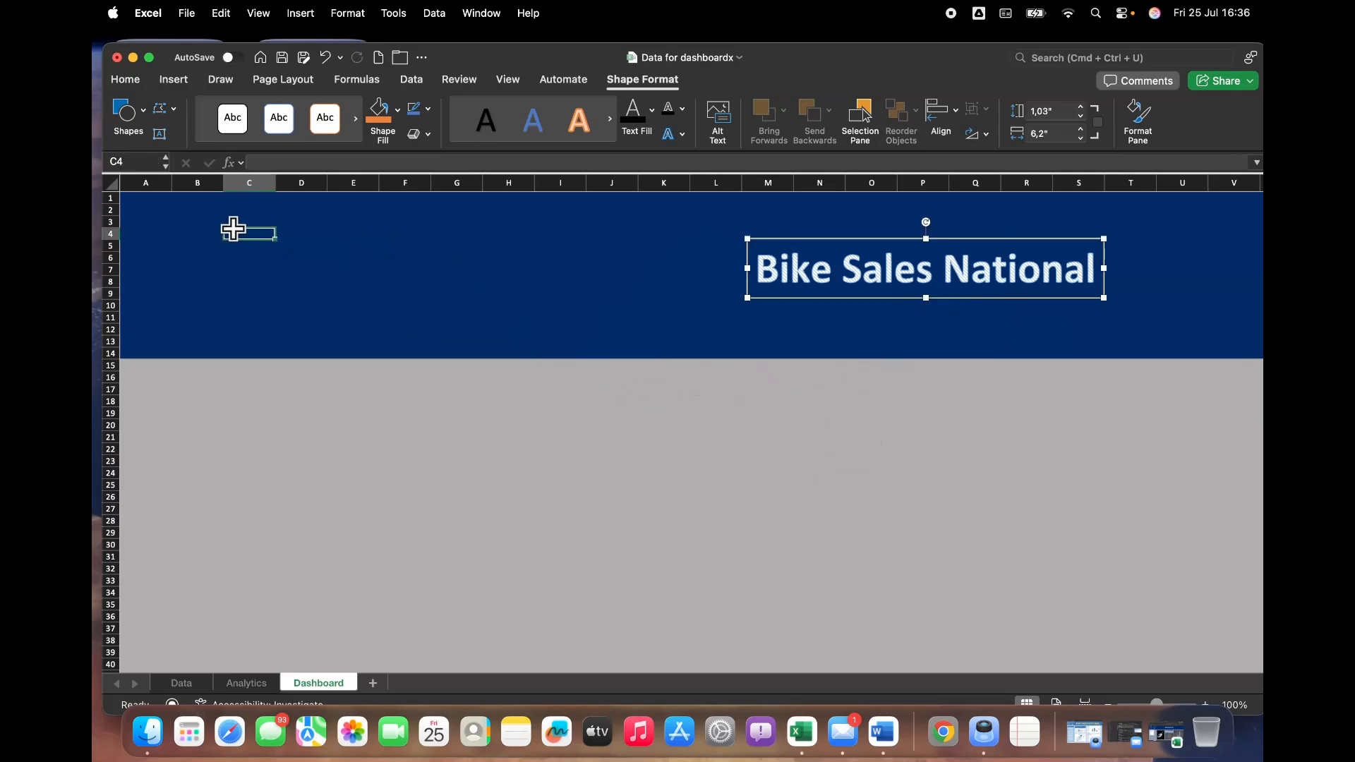
click(169, 226)
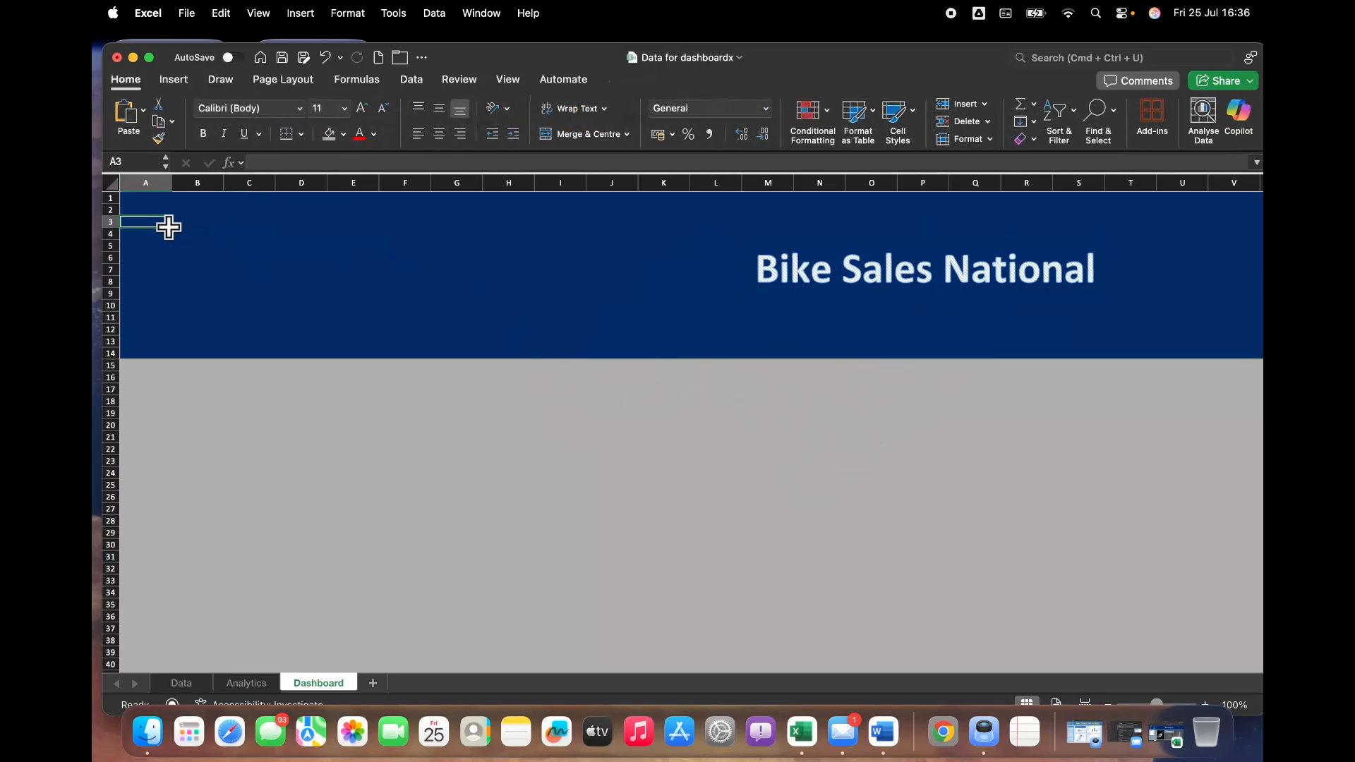
click(208, 227)
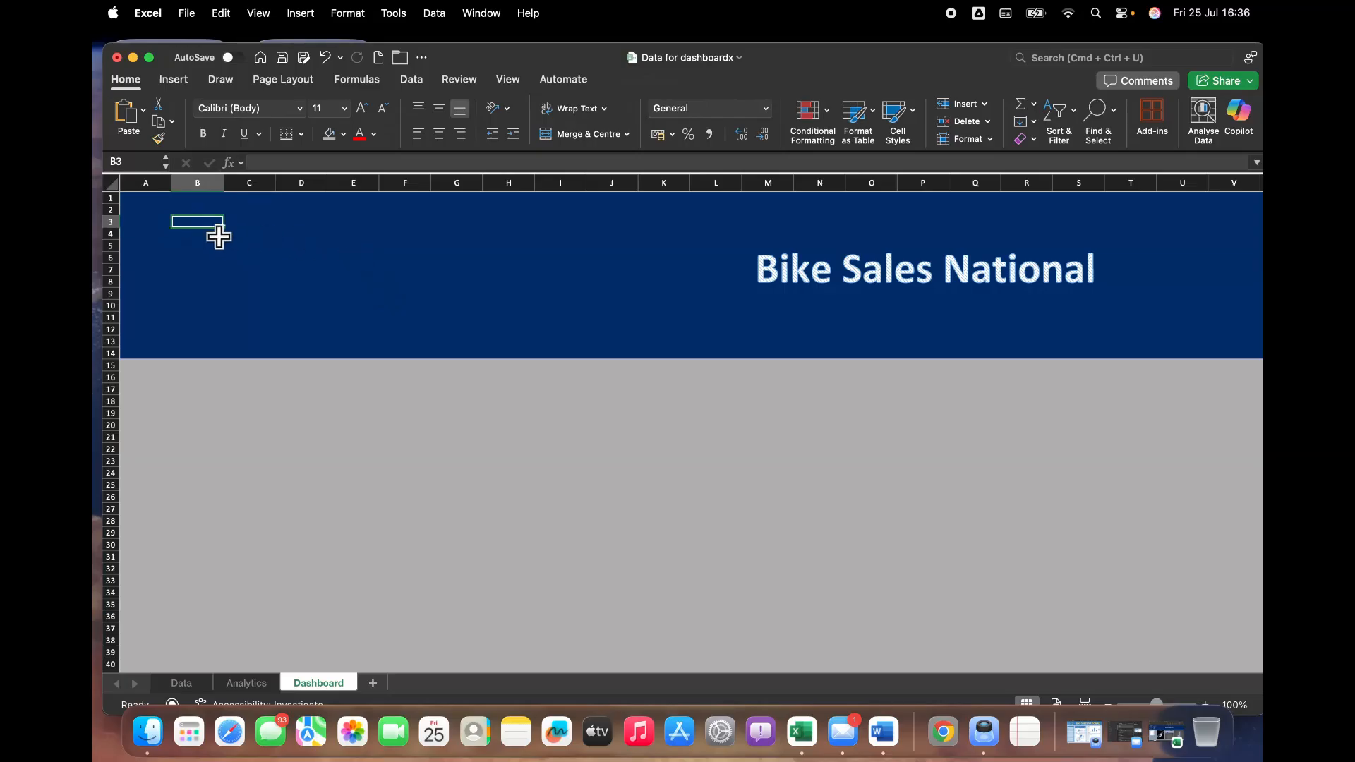